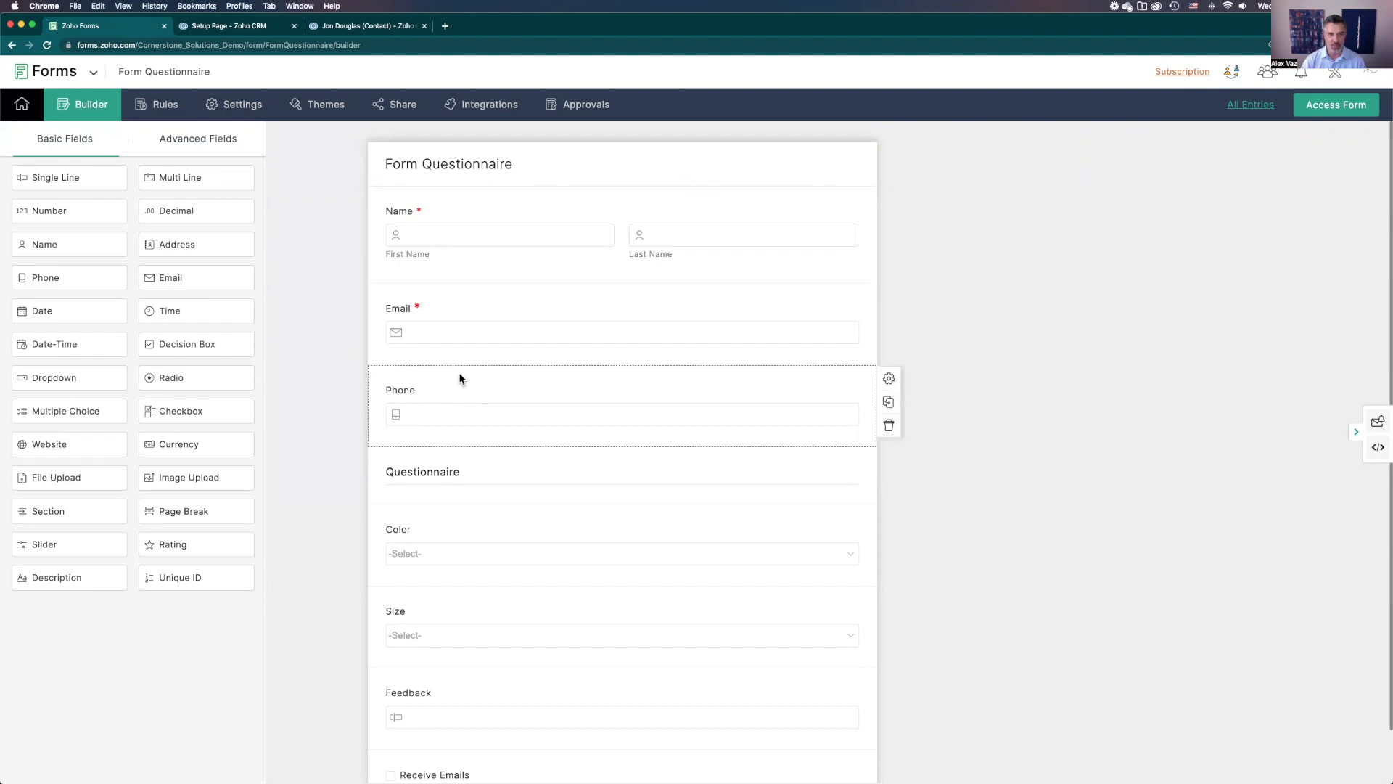
- Open the form's Zoho CRM integration and review the Contacts field mapping down to Actions
{"action": "scroll", "coordinate": [417, 479], "scroll_direction": "down", "scroll_amount": 2}
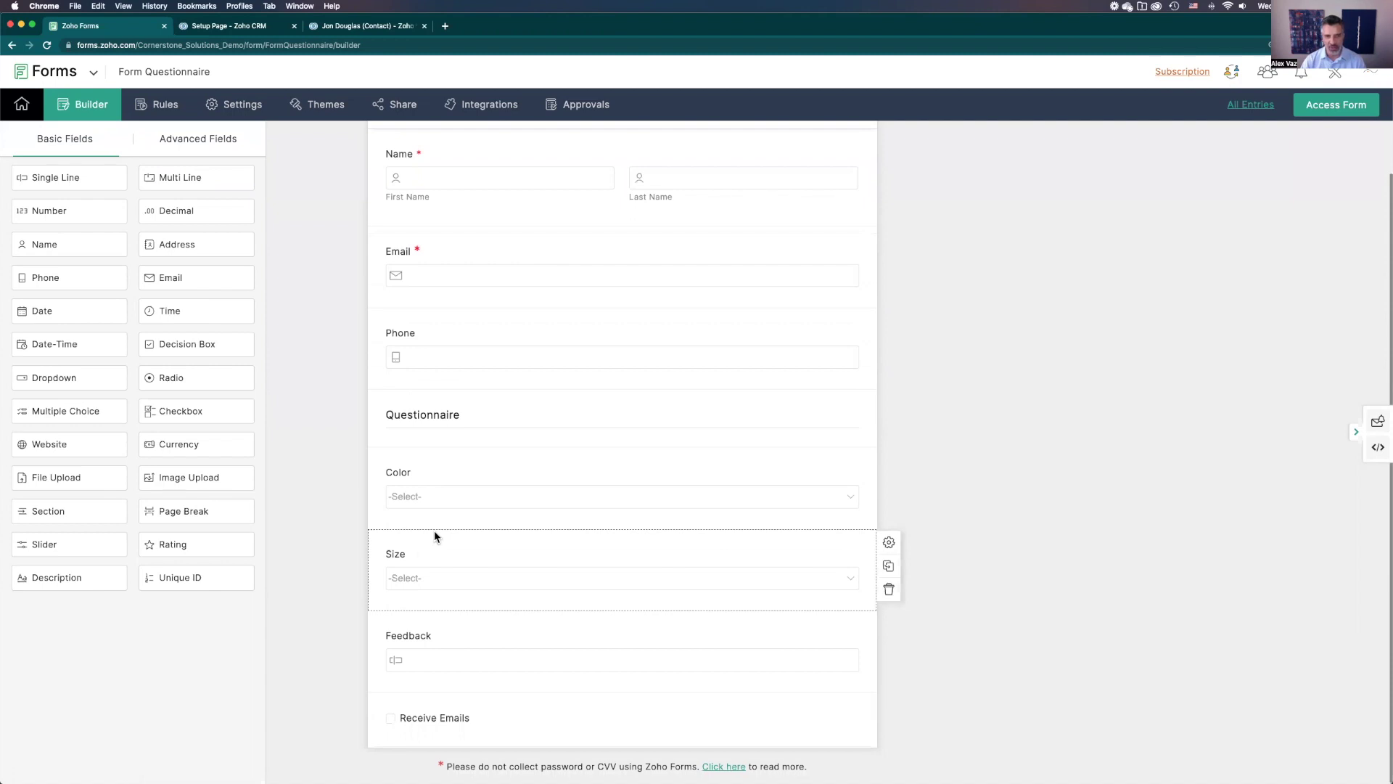
{"action": "scroll", "coordinate": [425, 501], "scroll_direction": "up", "scroll_amount": 2}
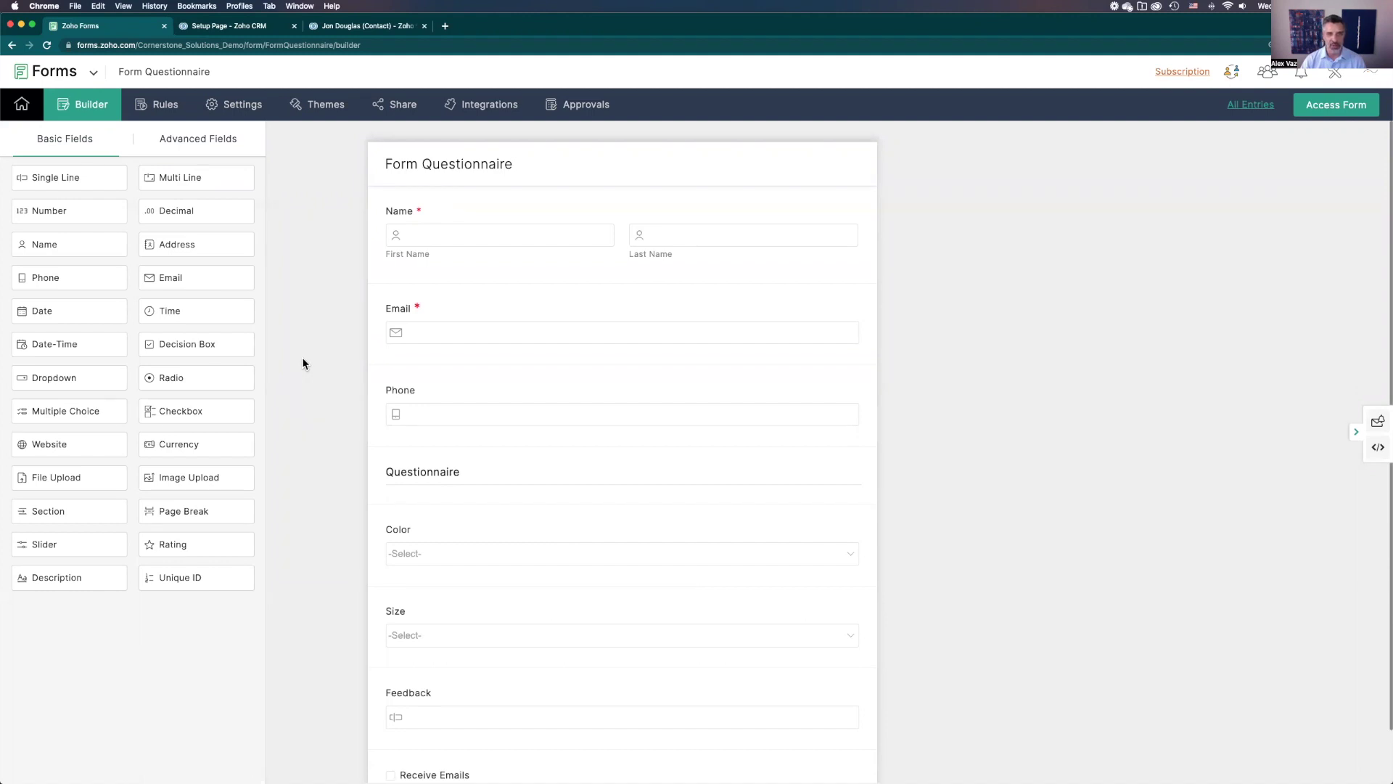
{"action": "left_click", "coordinate": [479, 109]}
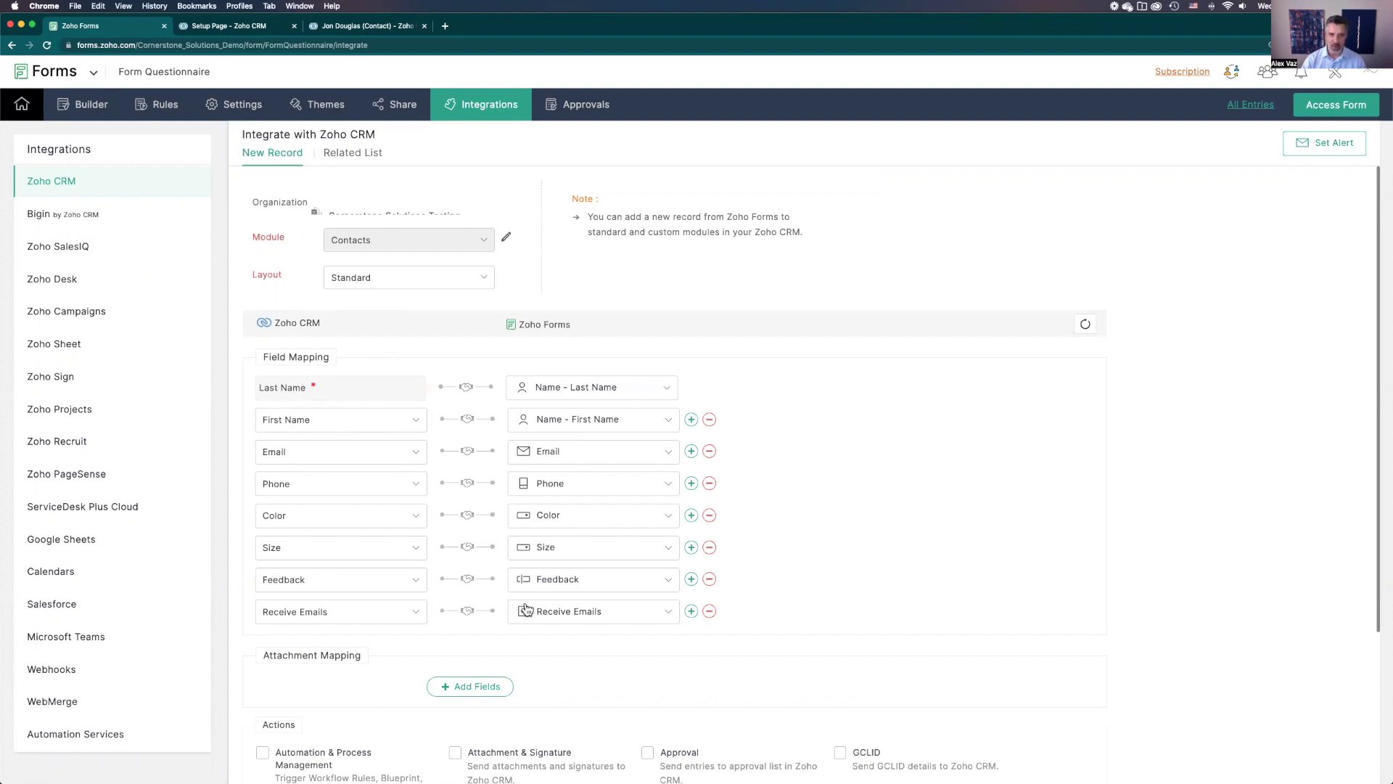
{"action": "scroll", "coordinate": [528, 609], "scroll_direction": "down", "scroll_amount": 1}
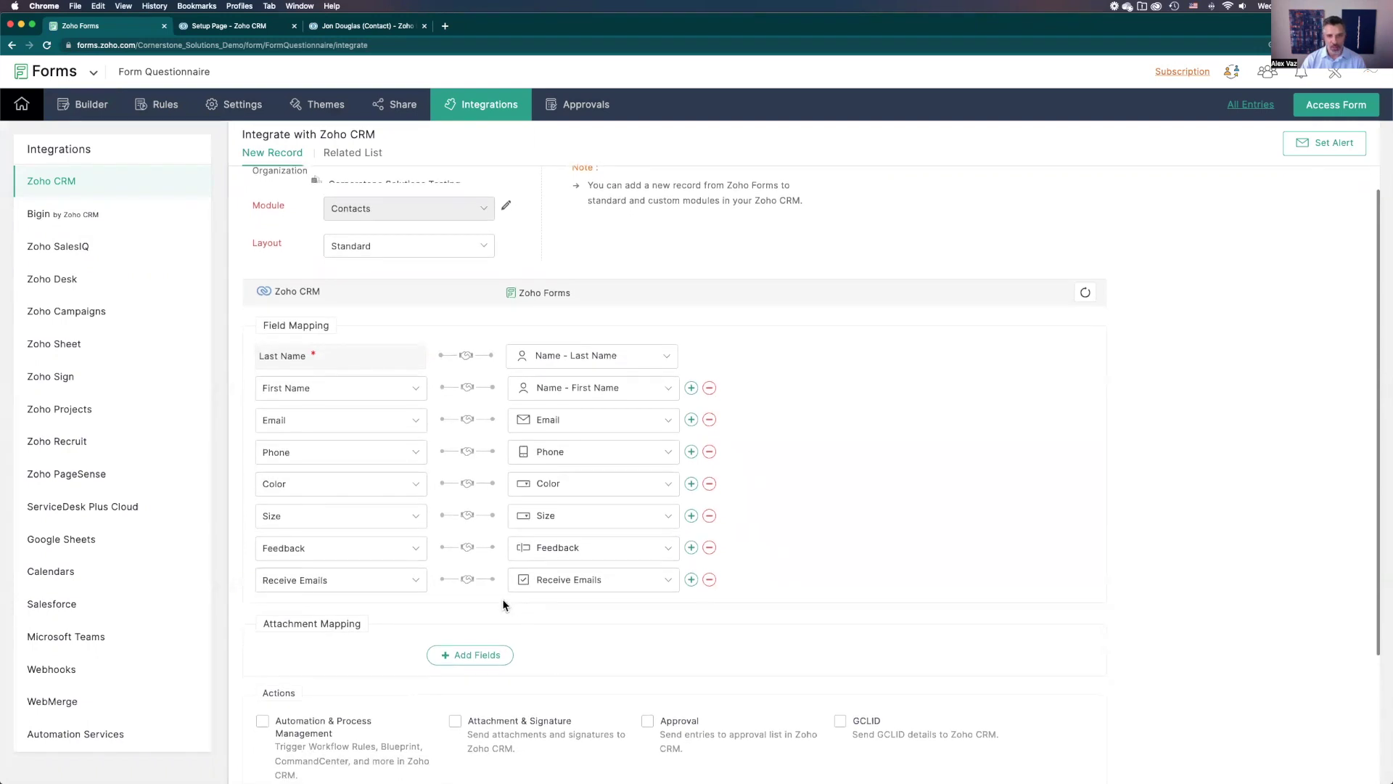
{"action": "scroll", "coordinate": [467, 511], "scroll_direction": "down", "scroll_amount": 2}
{"action": "scroll", "coordinate": [468, 511], "scroll_direction": "down", "scroll_amount": 3}
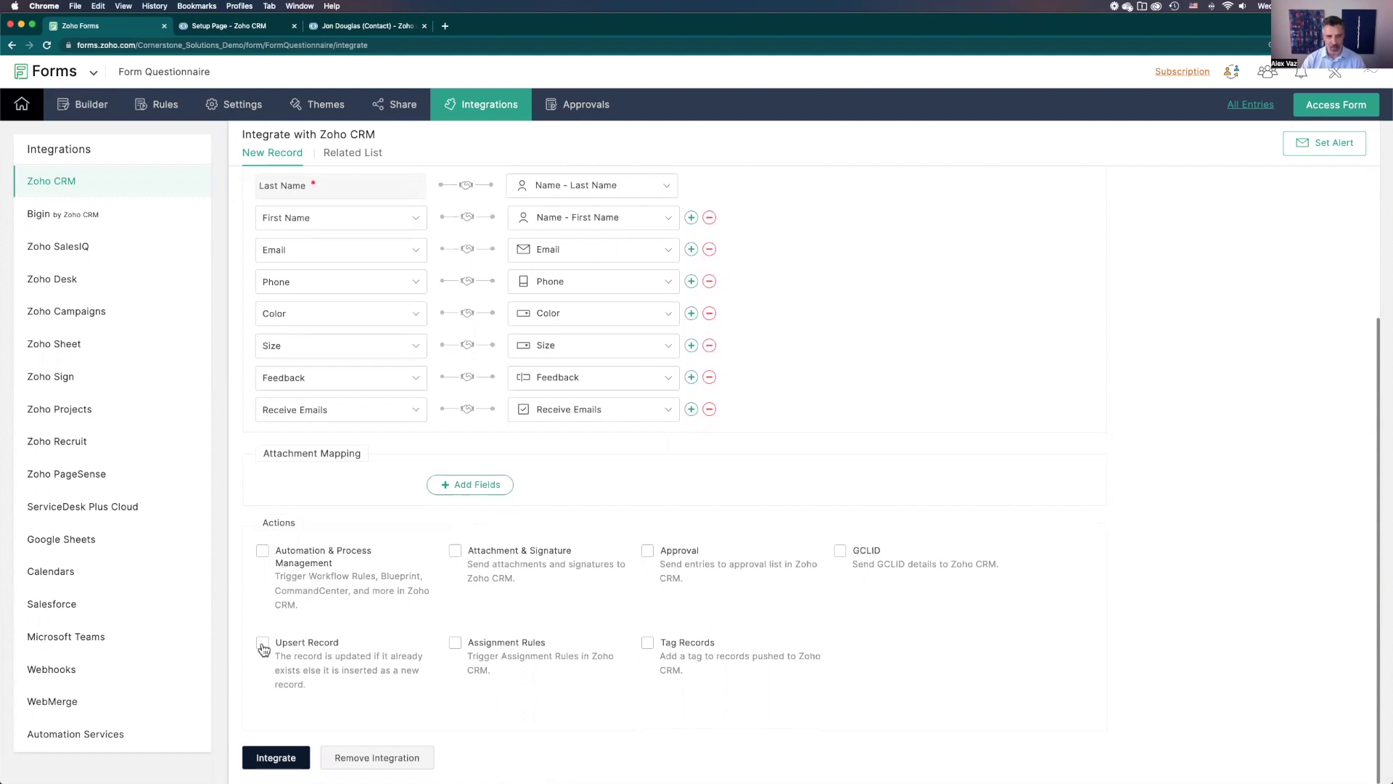
- Enable Upsert Record on Email with Upsert Preferences set to No, and save the integration
{"action": "left_click", "coordinate": [262, 643]}
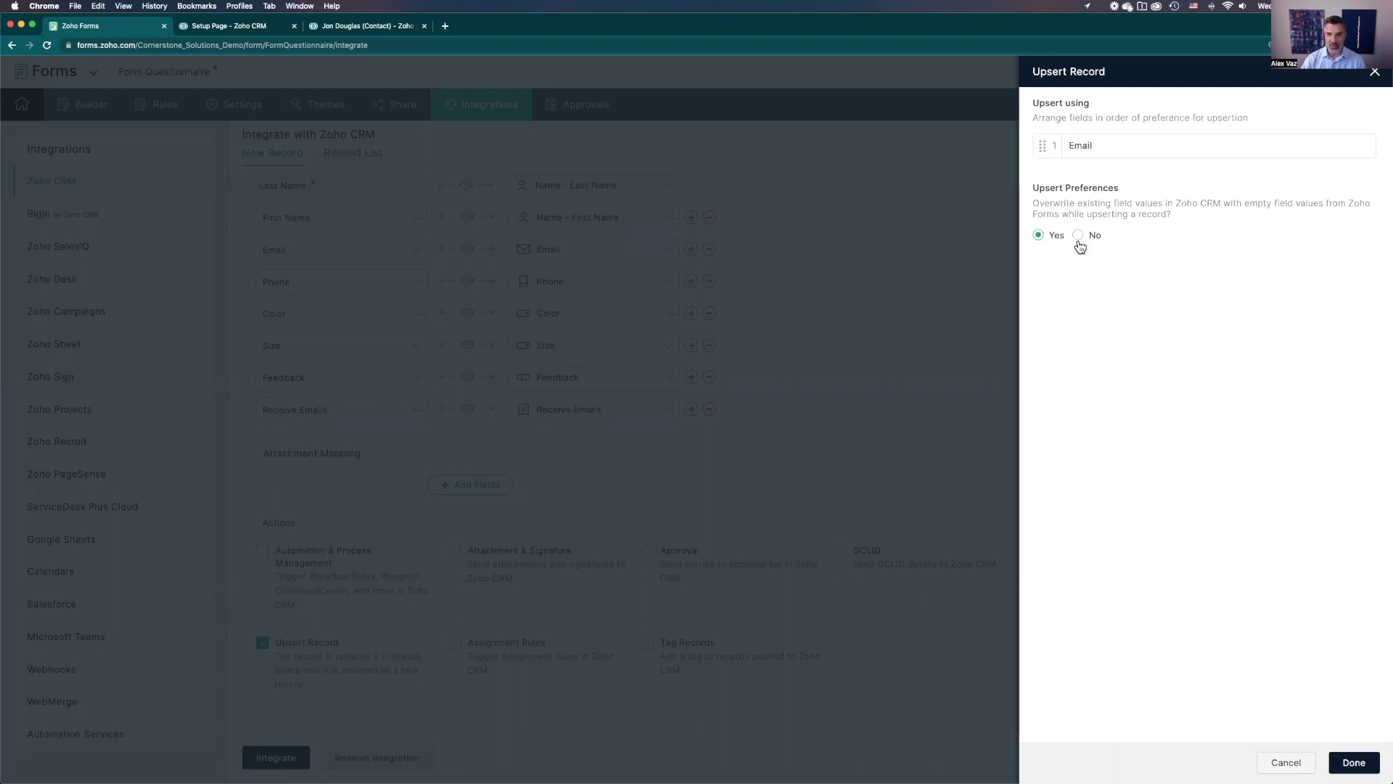
{"action": "left_click", "coordinate": [1079, 236]}
{"action": "left_click", "coordinate": [1358, 762]}
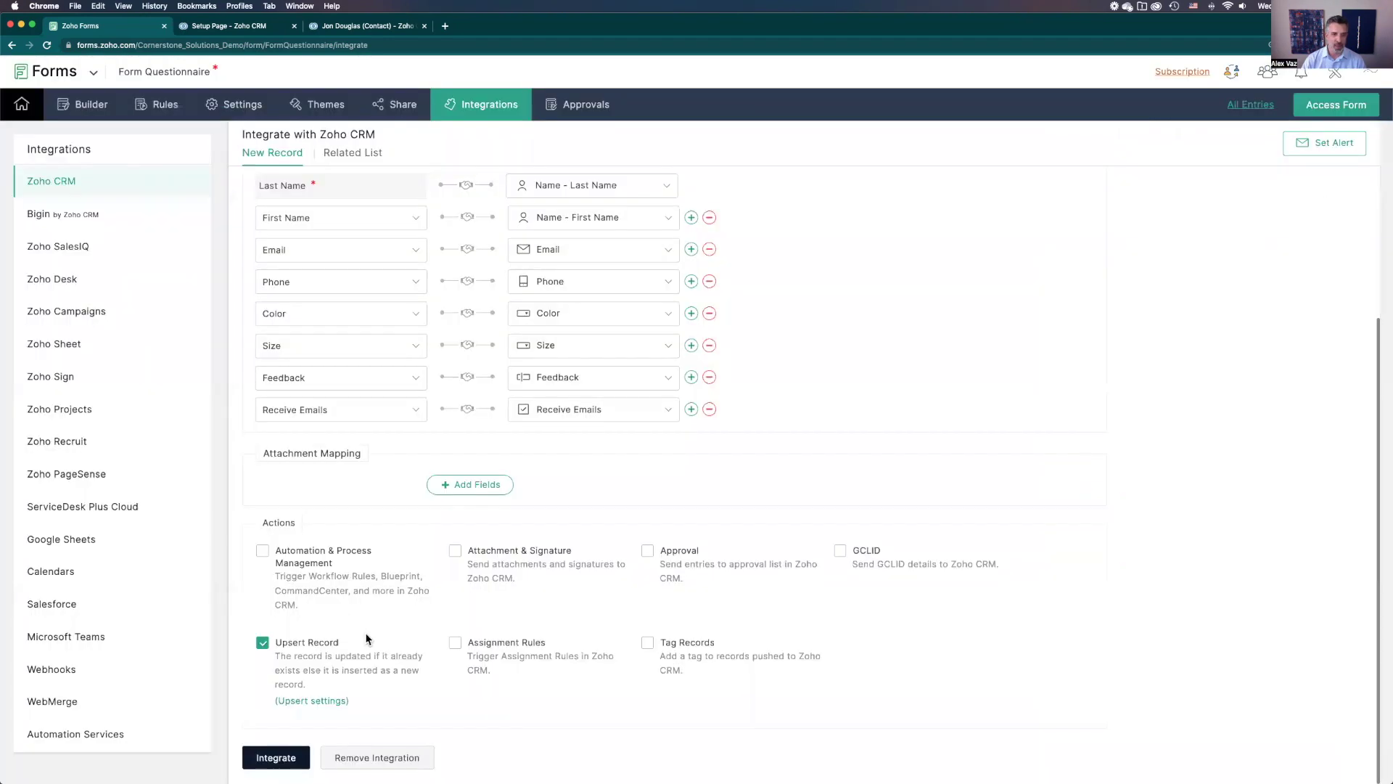
{"action": "left_click", "coordinate": [268, 761]}
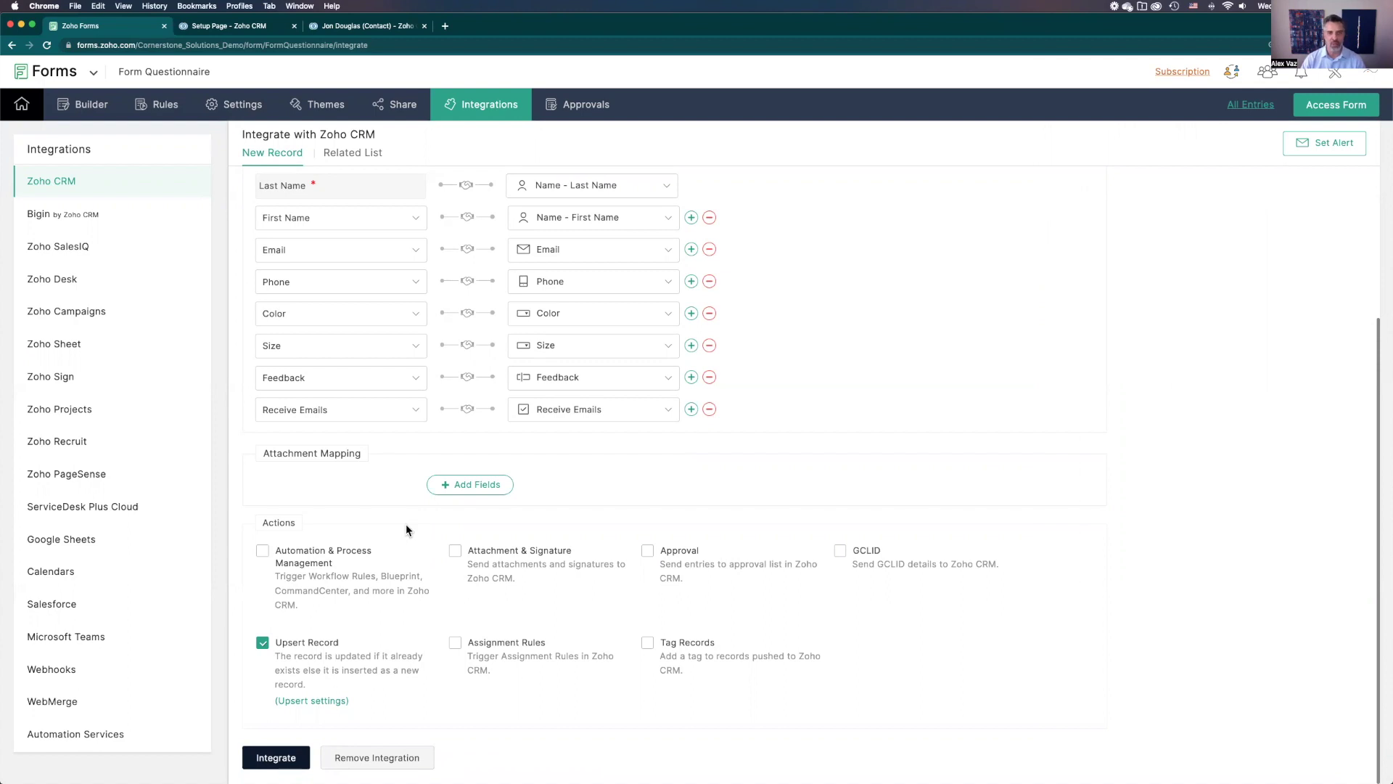
- Return to the form Builder and show Advanced Fields such as Payment, Zoho CRM and Subform
{"action": "scroll", "coordinate": [502, 450], "scroll_direction": "up", "scroll_amount": 2}
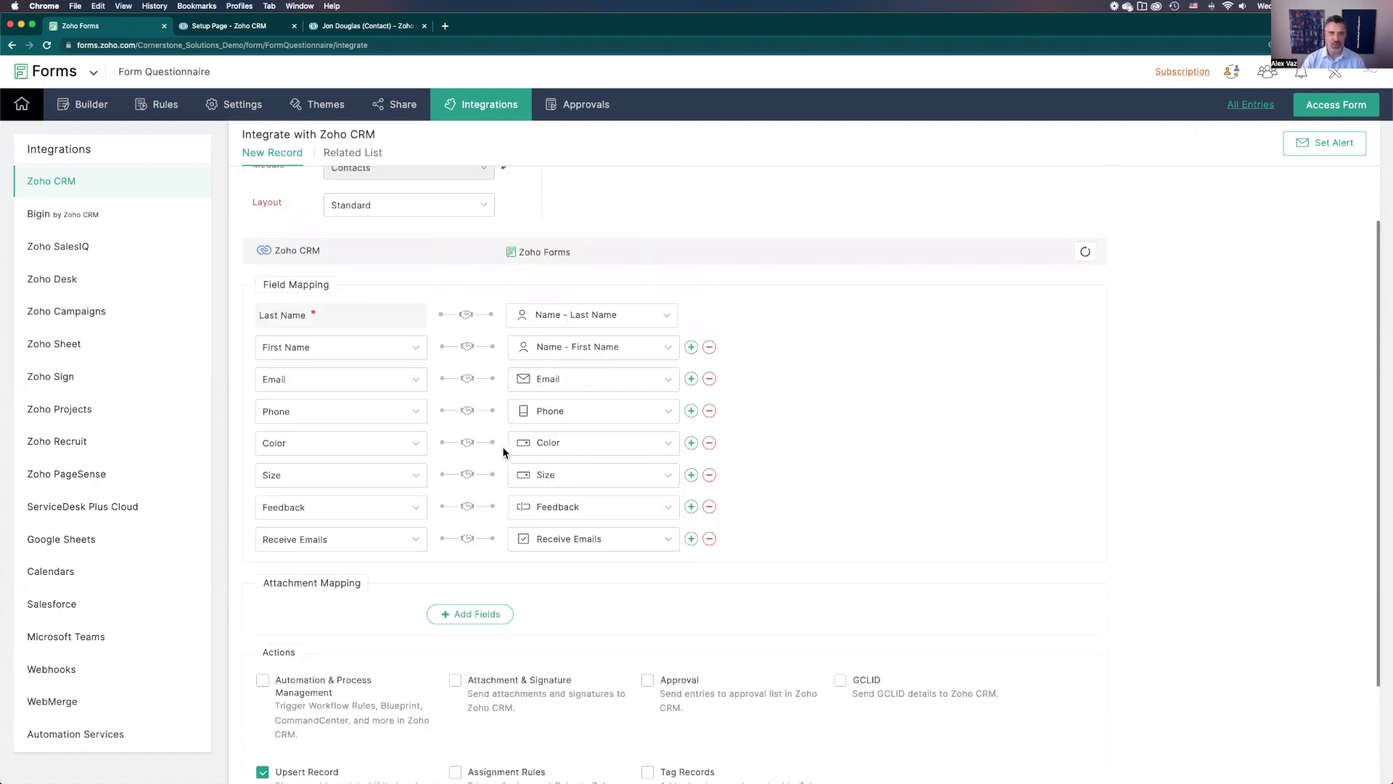
{"action": "scroll", "coordinate": [503, 450], "scroll_direction": "up", "scroll_amount": 1}
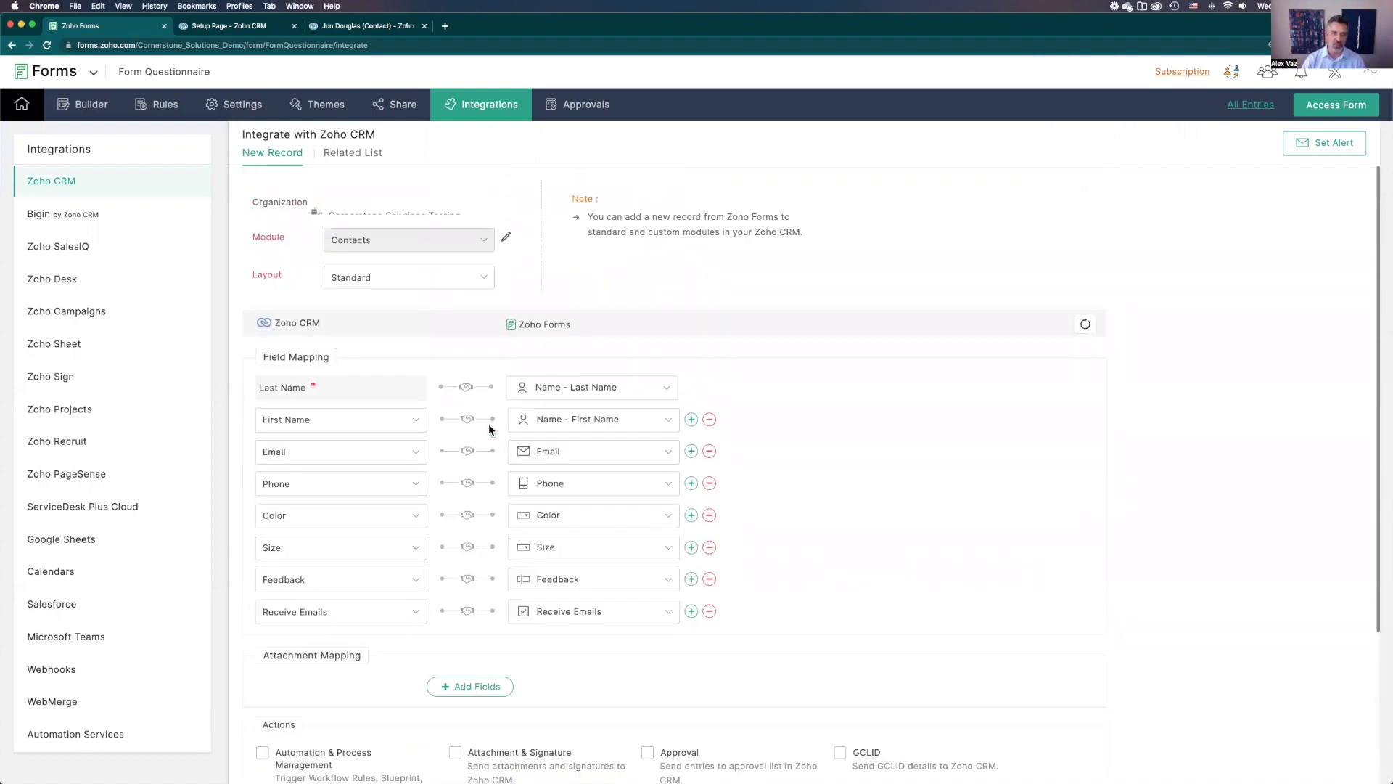
{"action": "left_click", "coordinate": [80, 111]}
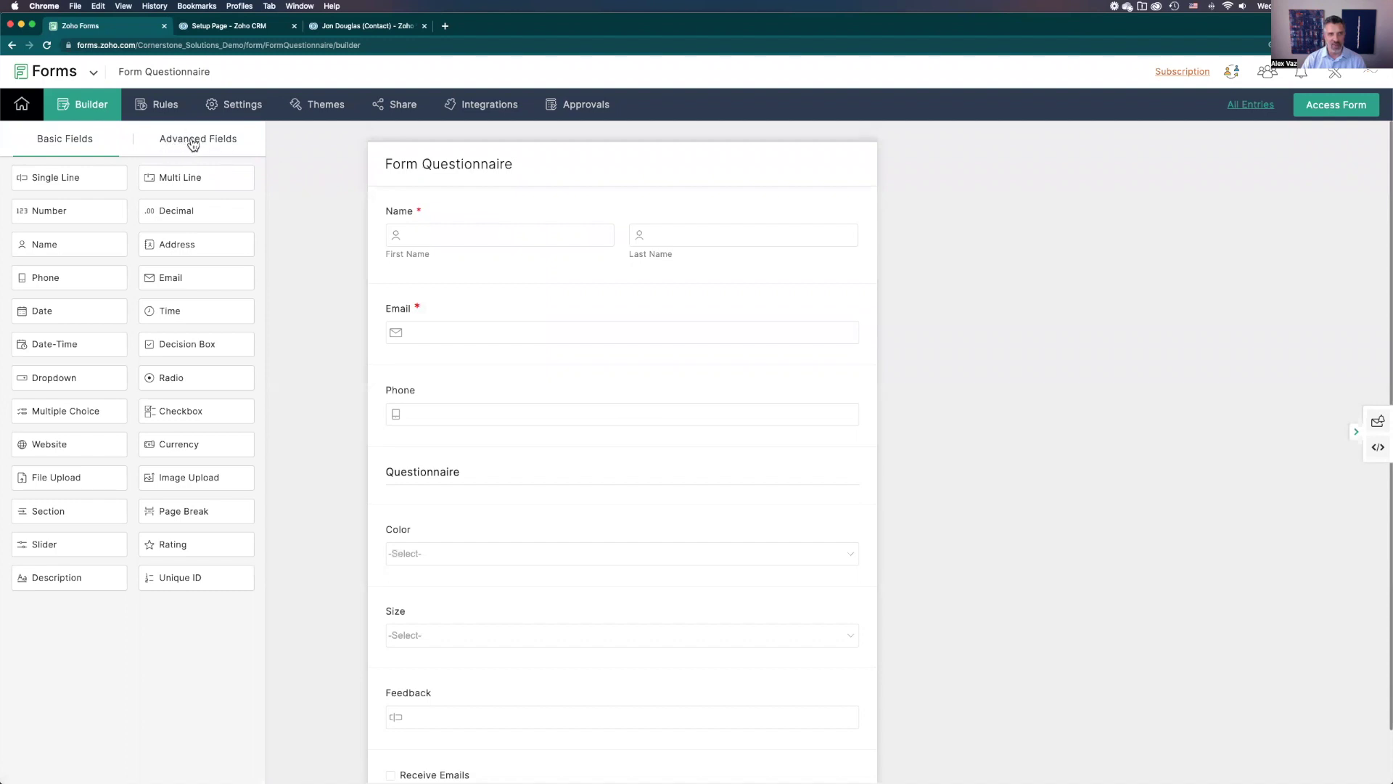
{"action": "left_click", "coordinate": [193, 143]}
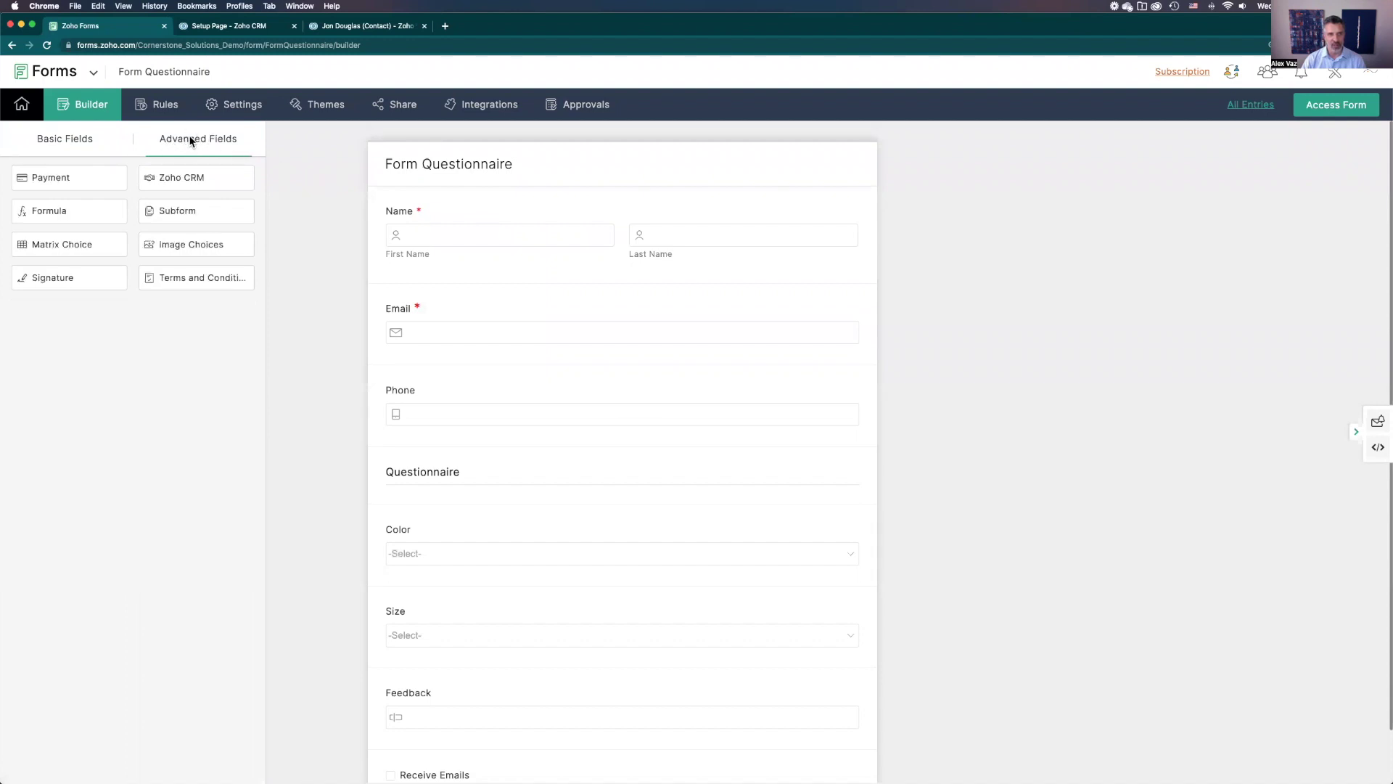
- Drop a Zoho CRM field above Name, set to module Contacts and lookup field Email
{"action": "left_click_drag", "start_coordinate": [171, 180], "coordinate": [454, 211]}
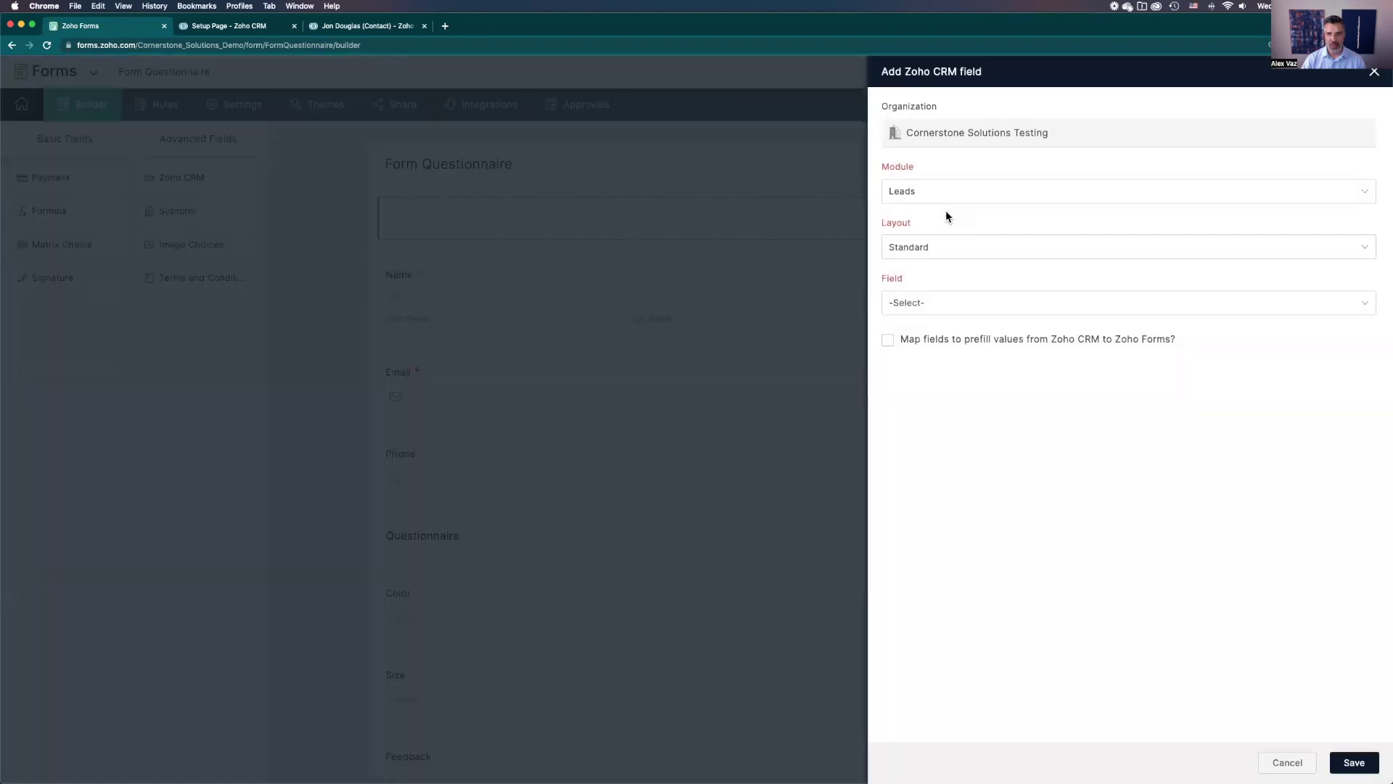
{"action": "left_click", "coordinate": [941, 194]}
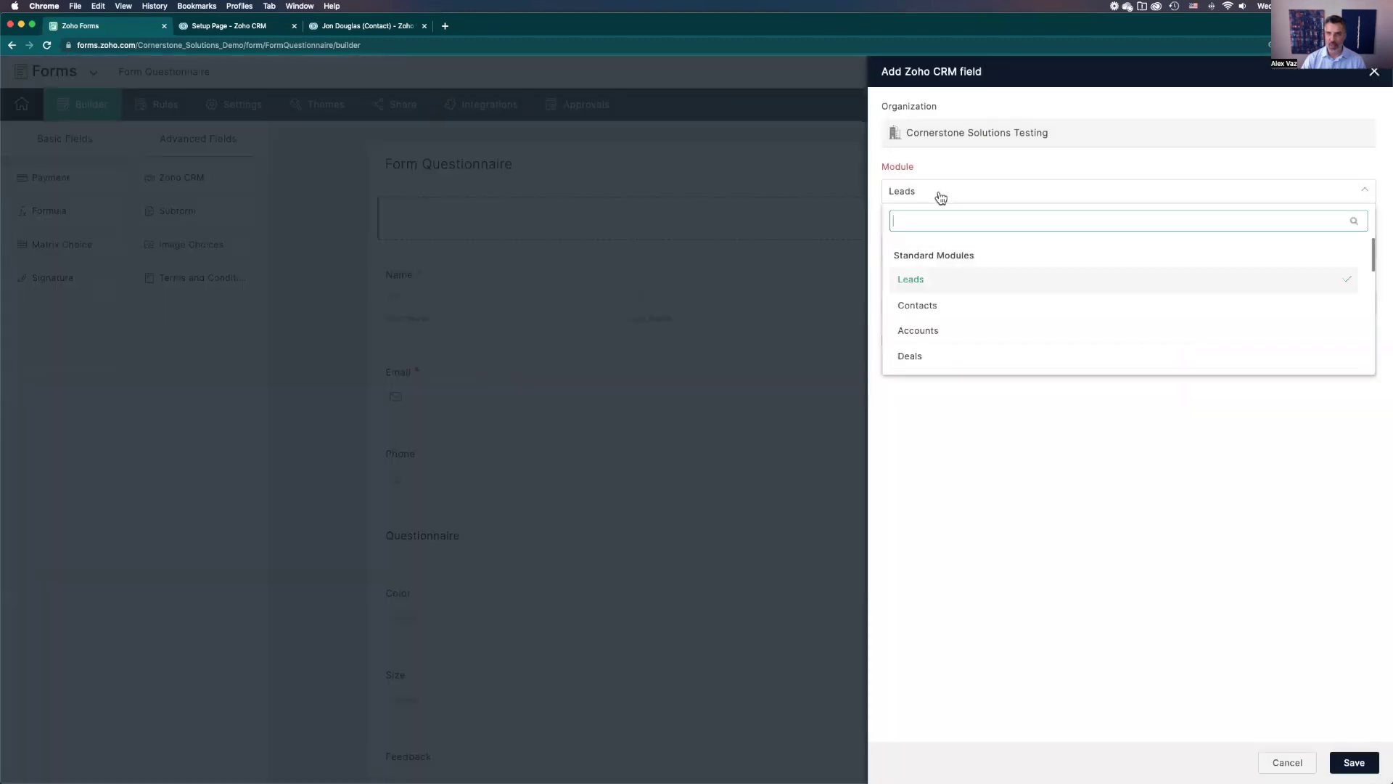
{"action": "left_click", "coordinate": [929, 304]}
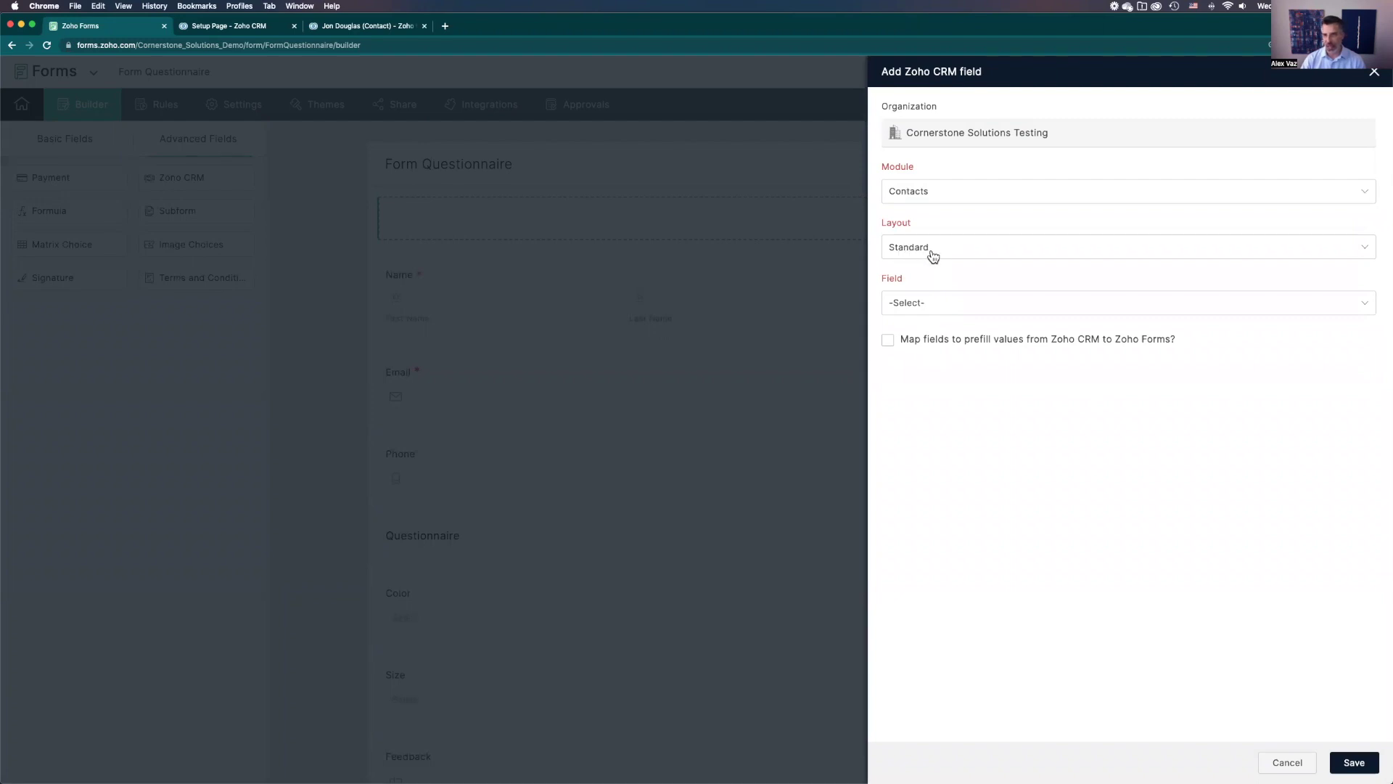
{"action": "left_click", "coordinate": [913, 305]}
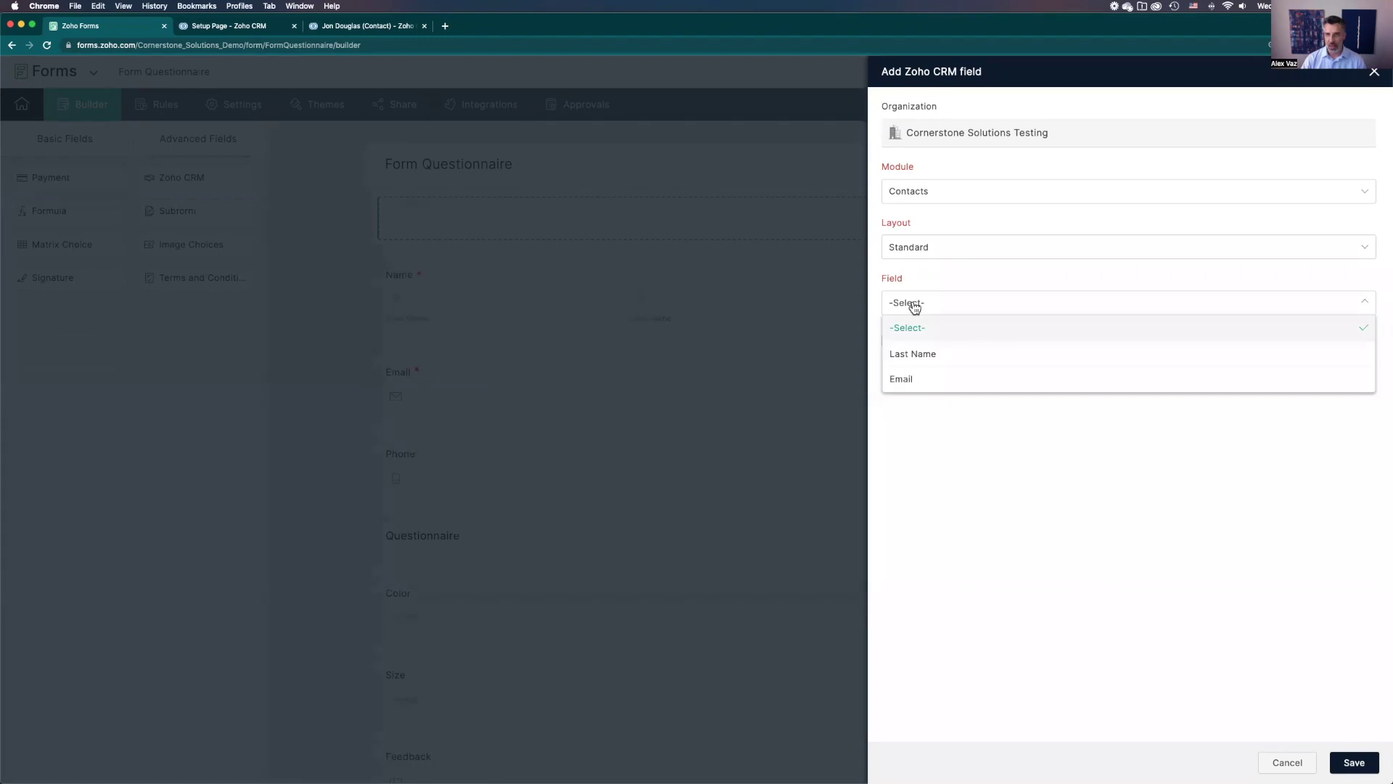
{"action": "left_click", "coordinate": [906, 381]}
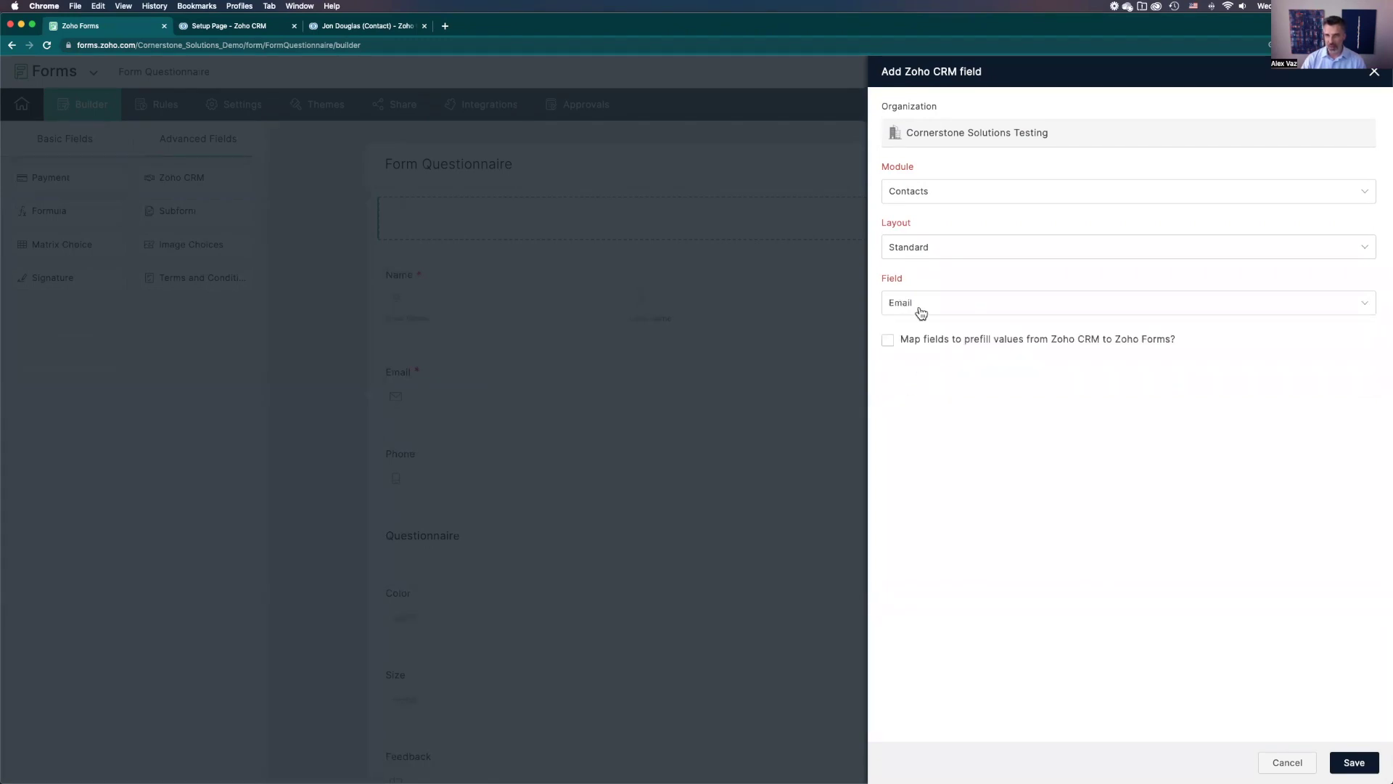
- Turn on prefill and map CRM First Name and Last Name to the form's matching fields
{"action": "left_click", "coordinate": [888, 341]}
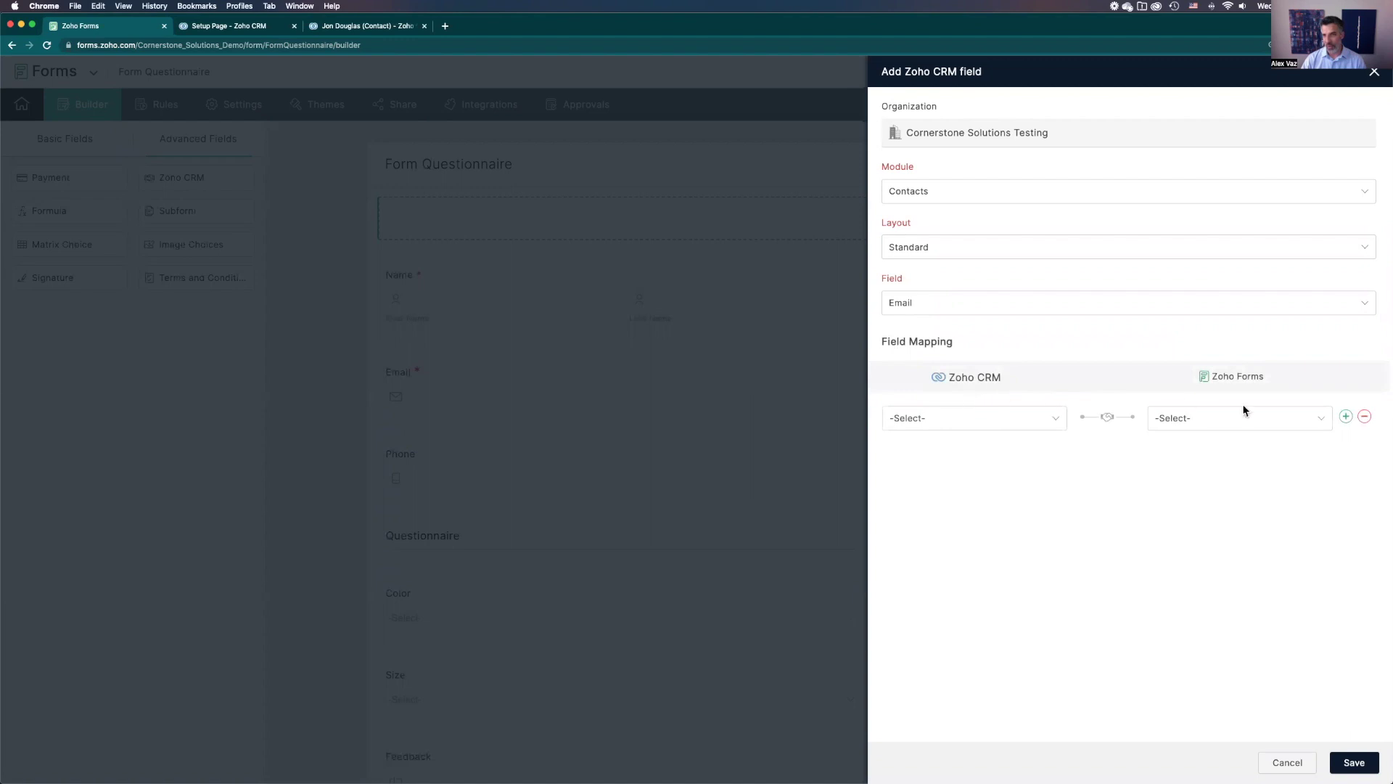
{"action": "left_click", "coordinate": [991, 417]}
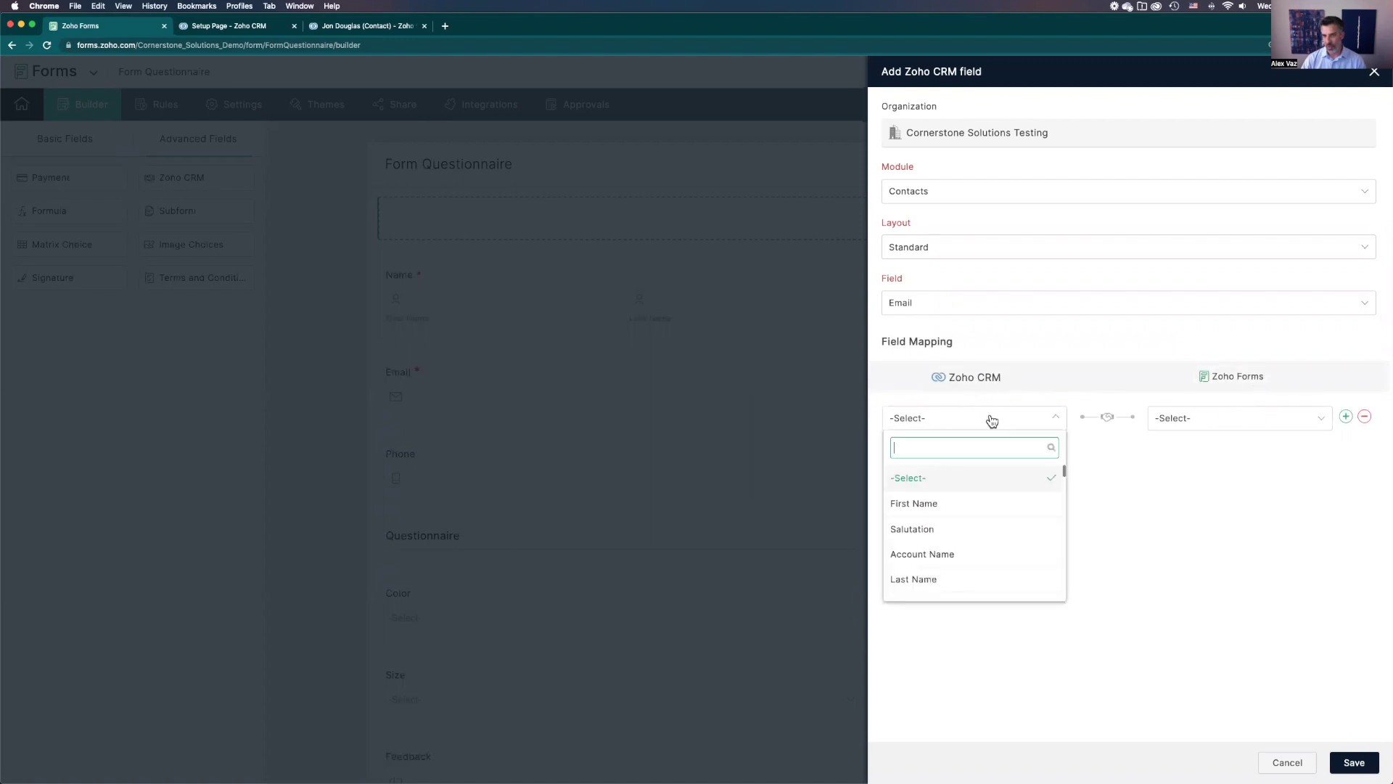
{"action": "left_click", "coordinate": [919, 506]}
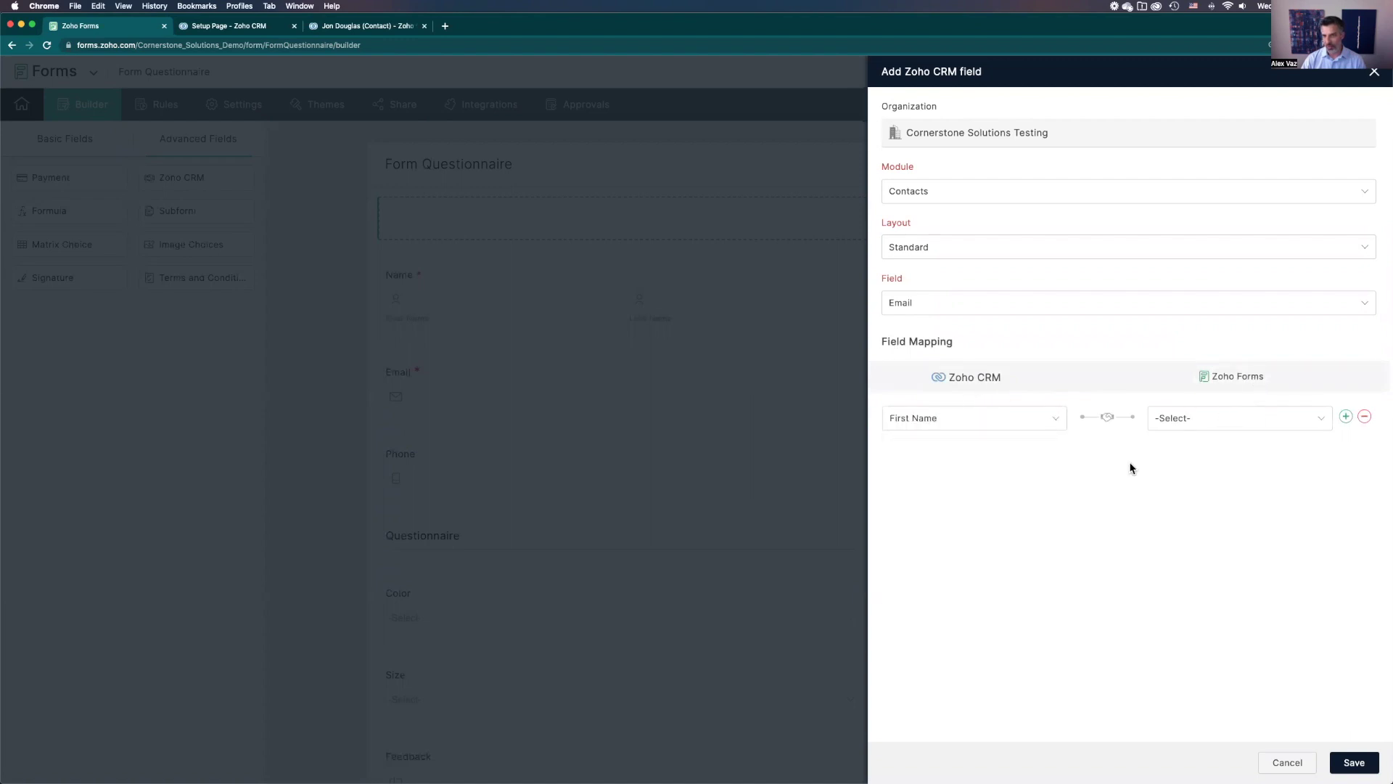
{"action": "left_click", "coordinate": [1186, 422]}
{"action": "left_click", "coordinate": [1206, 534]}
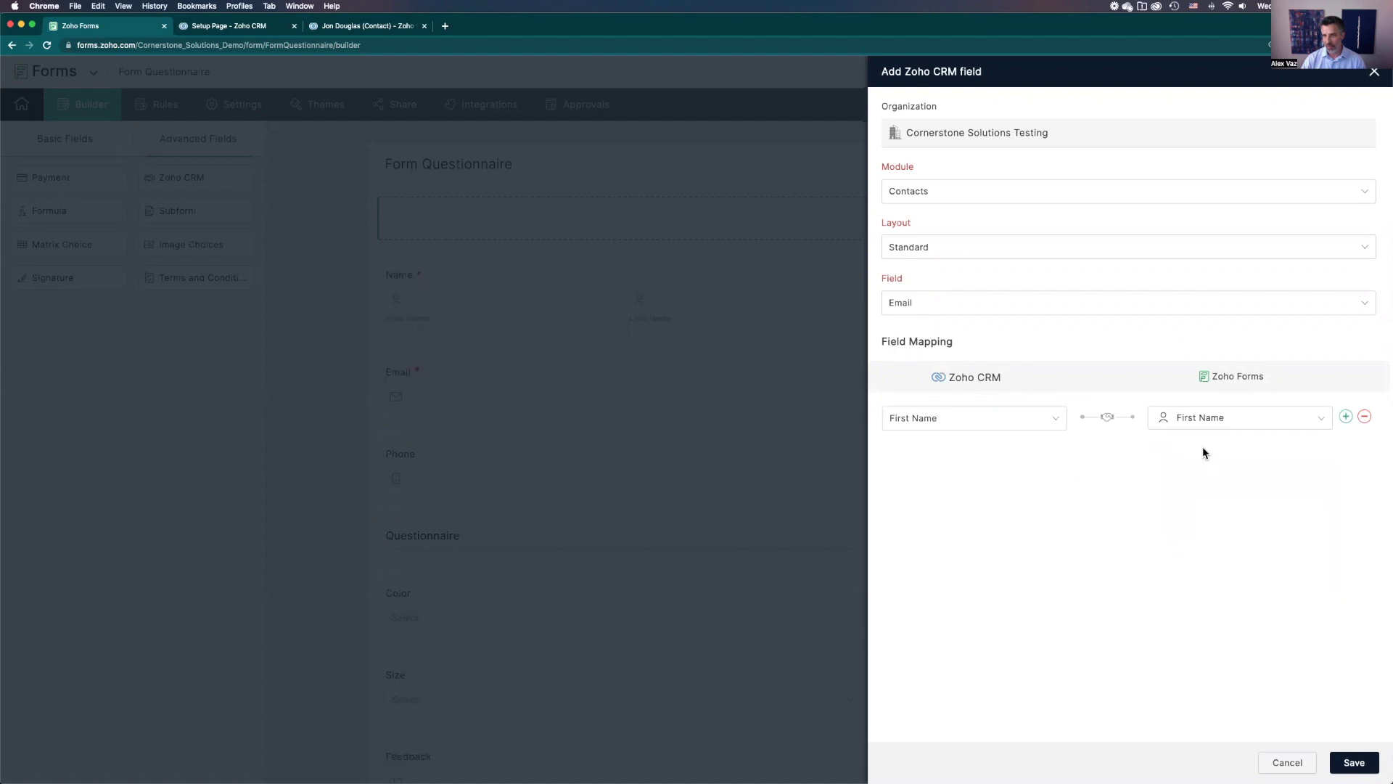
{"action": "left_click", "coordinate": [1346, 418]}
{"action": "left_click", "coordinate": [947, 460]}
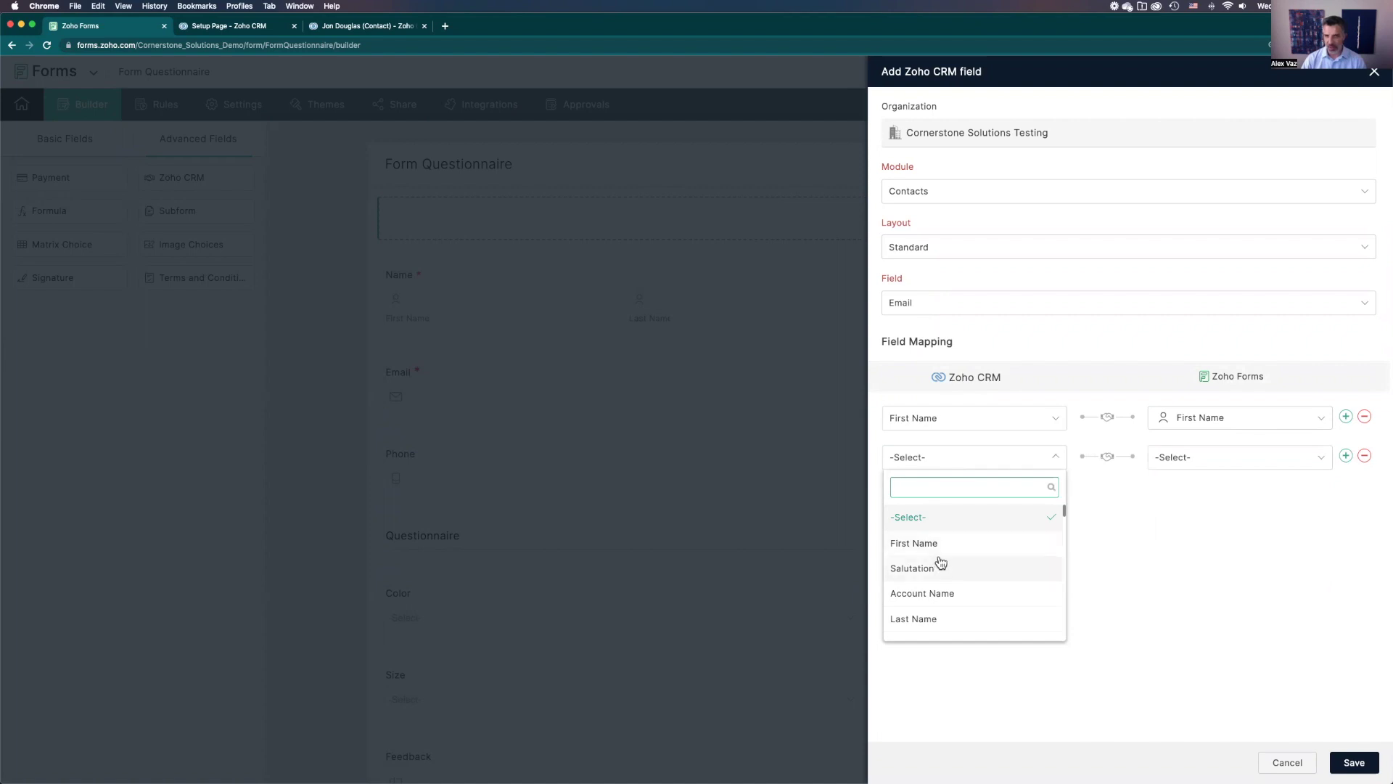
{"action": "left_click", "coordinate": [927, 618]}
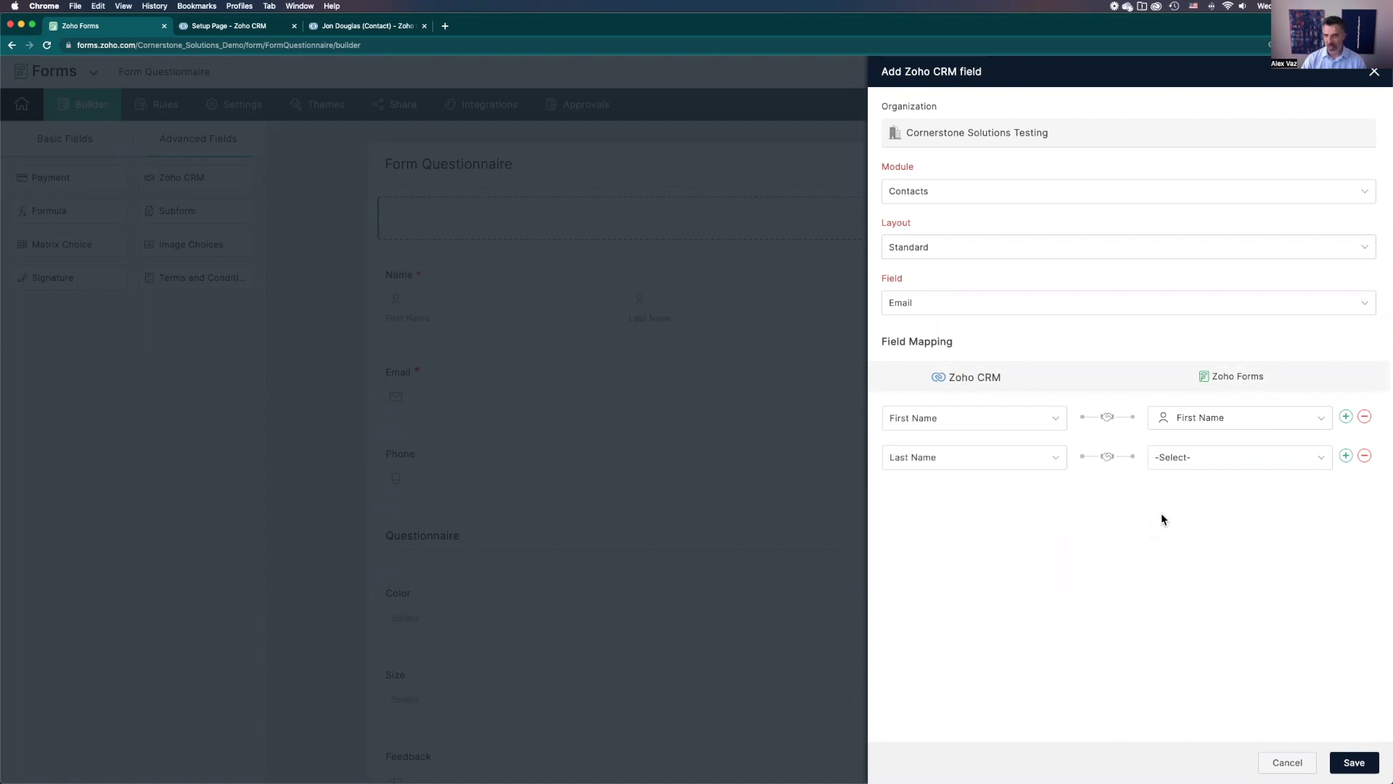
{"action": "left_click", "coordinate": [1175, 459]}
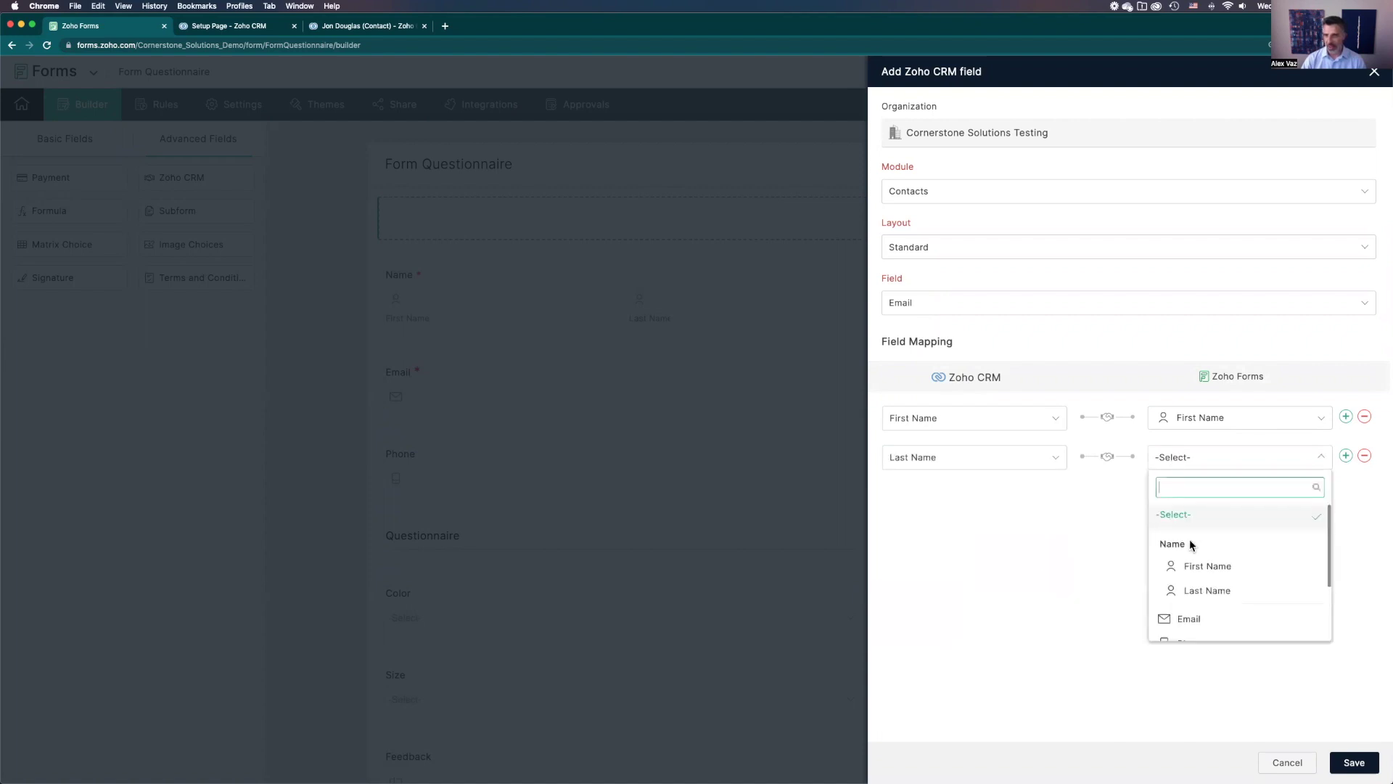
{"action": "left_click", "coordinate": [1191, 592]}
- Add mappings from CRM Email and Phone to the form's Email and Phone, then save
{"action": "left_click", "coordinate": [1347, 456]}
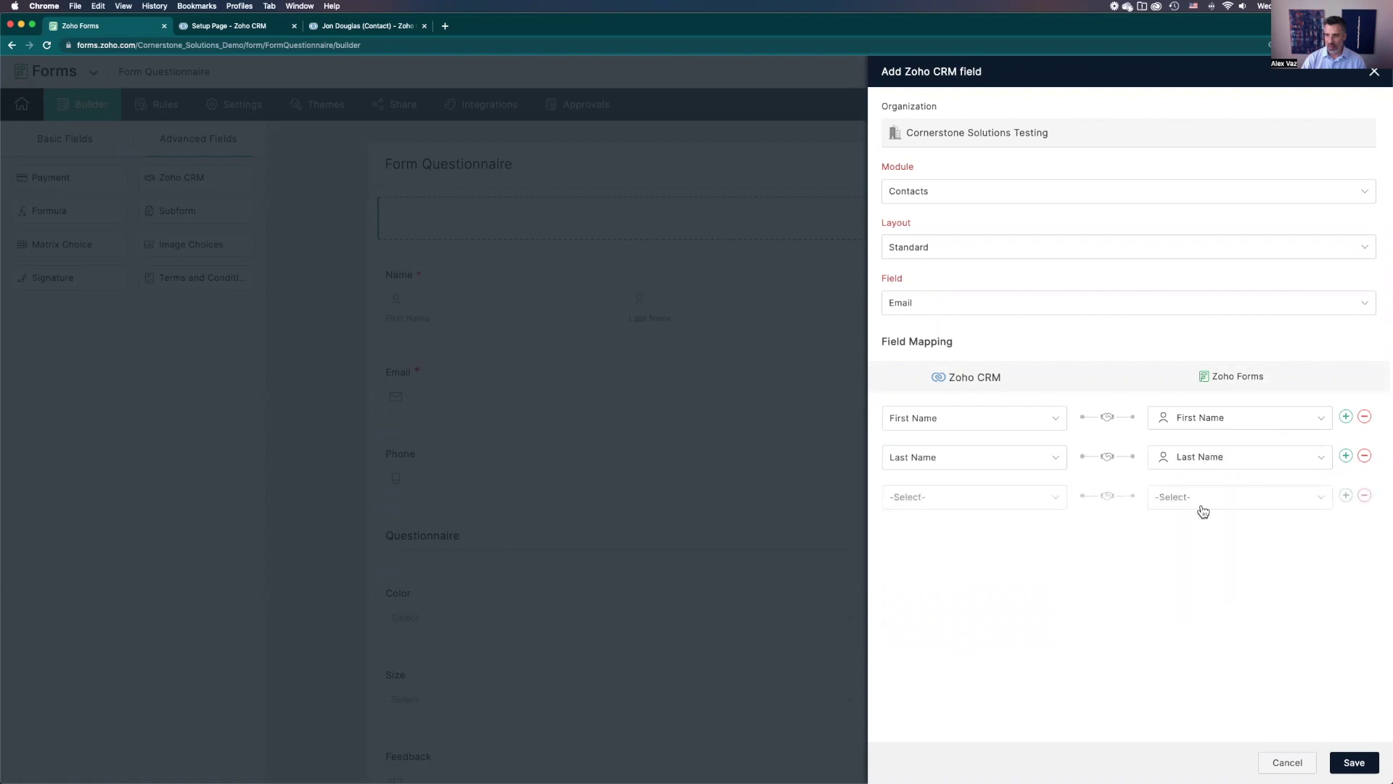
{"action": "left_click", "coordinate": [943, 500]}
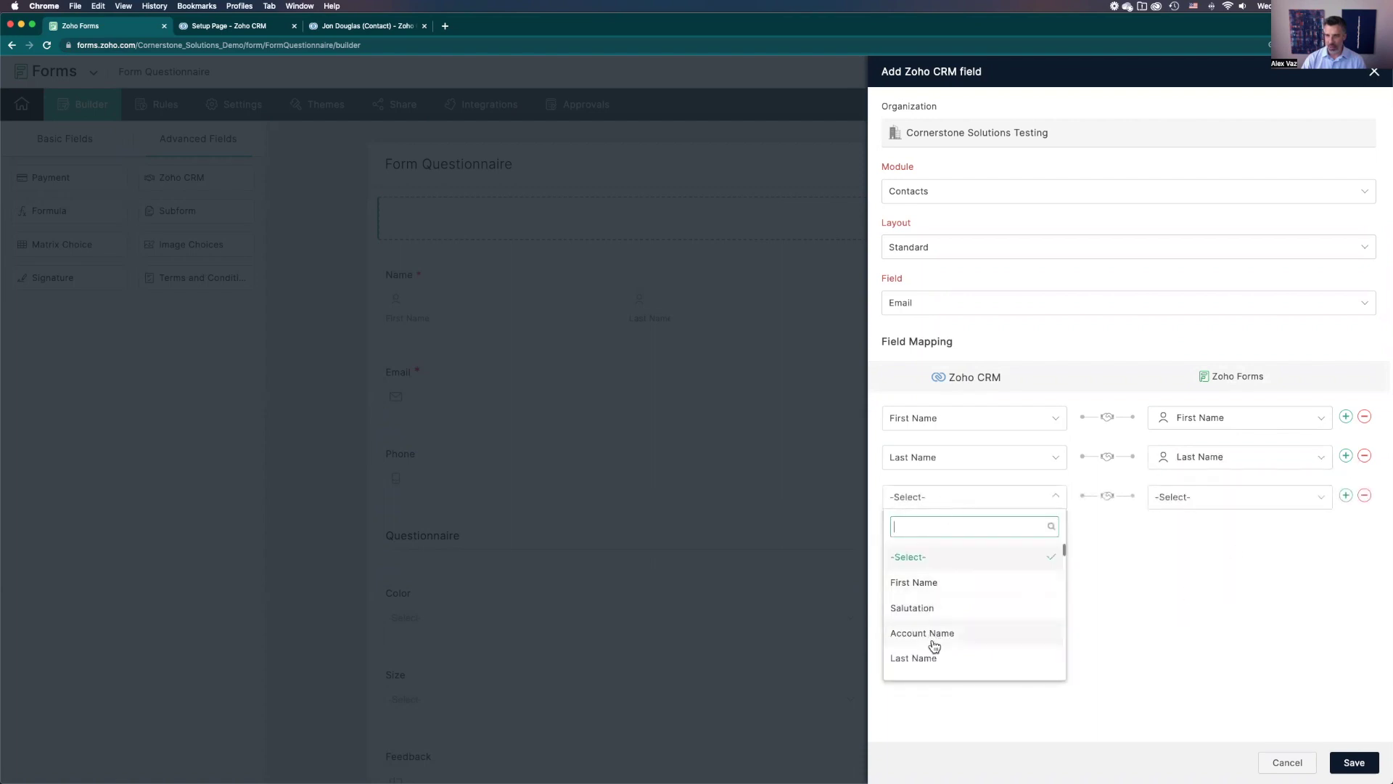
{"action": "type", "text": "Ema"}
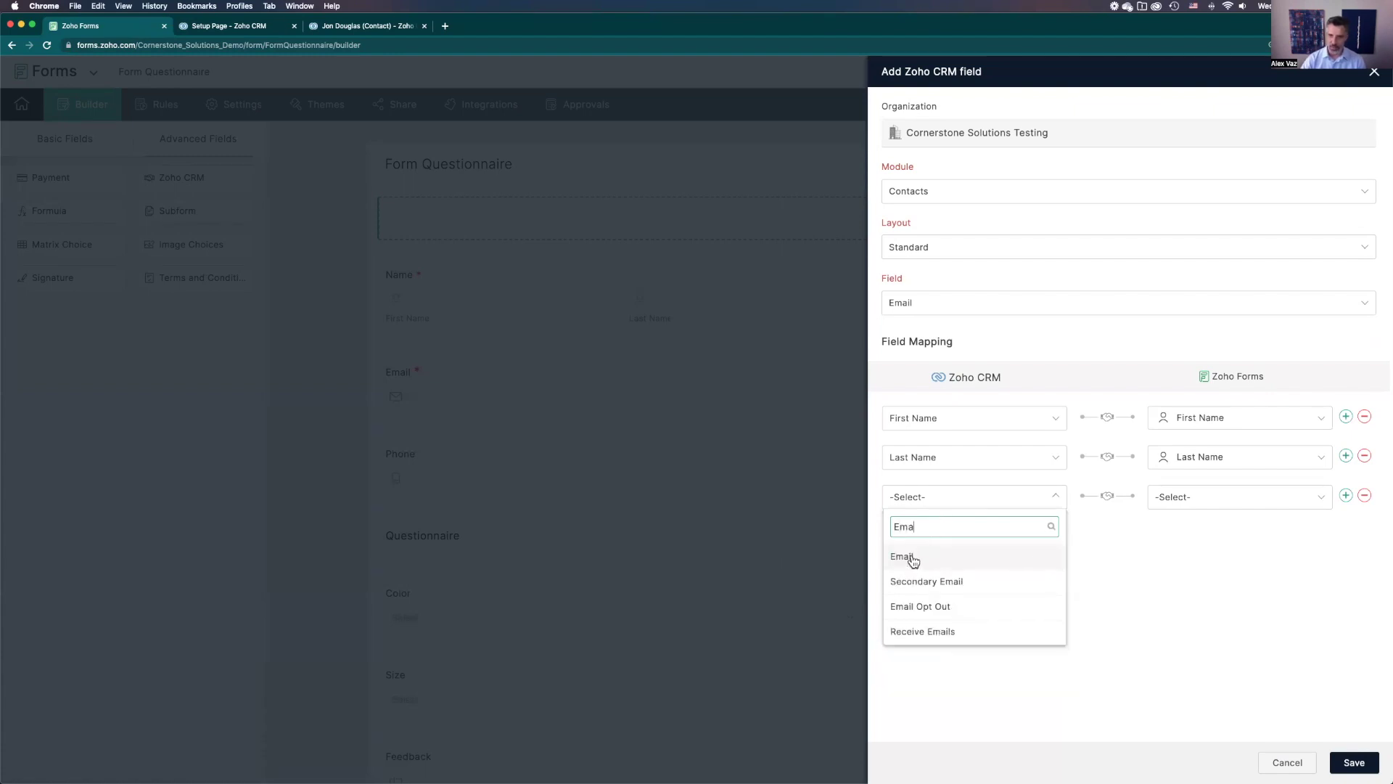
{"action": "left_click", "coordinate": [912, 558]}
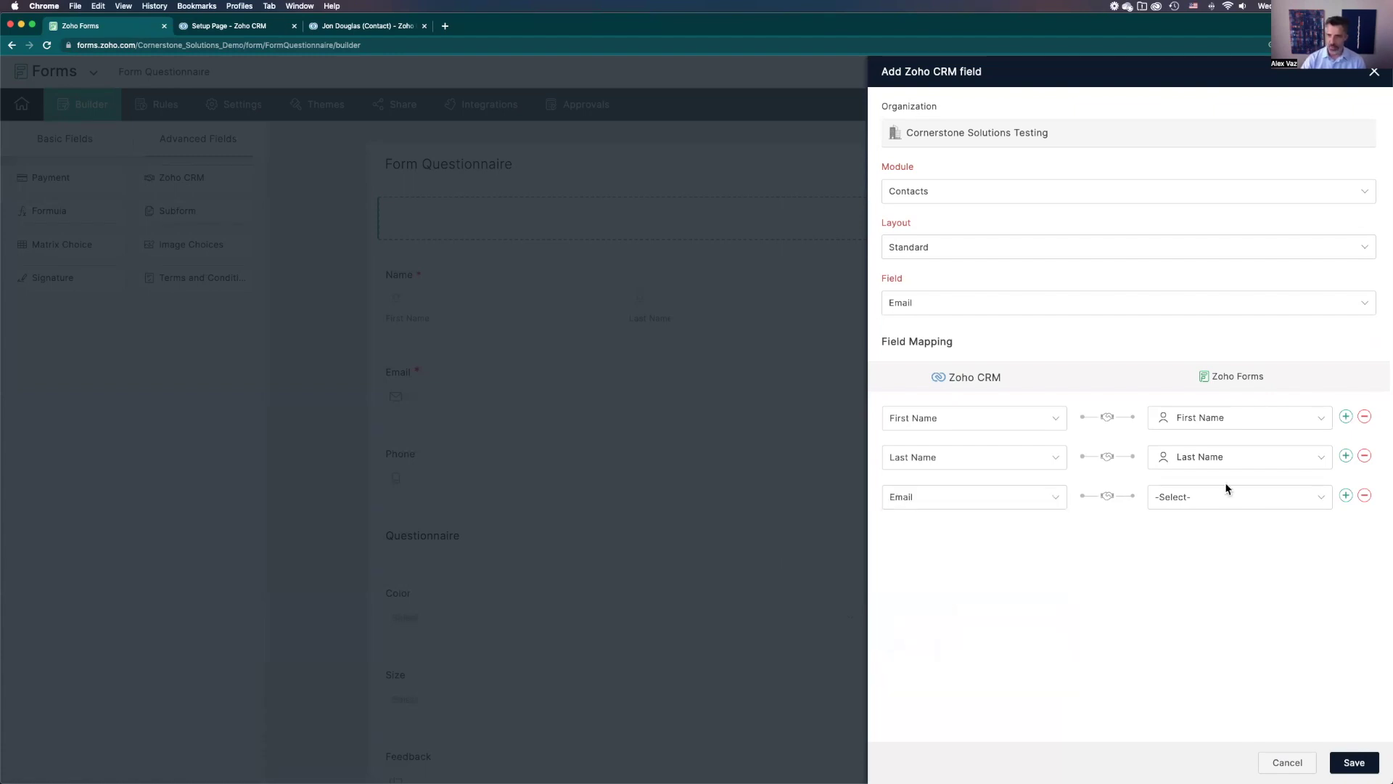
{"action": "left_click", "coordinate": [1219, 498]}
{"action": "left_click", "coordinate": [1190, 580]}
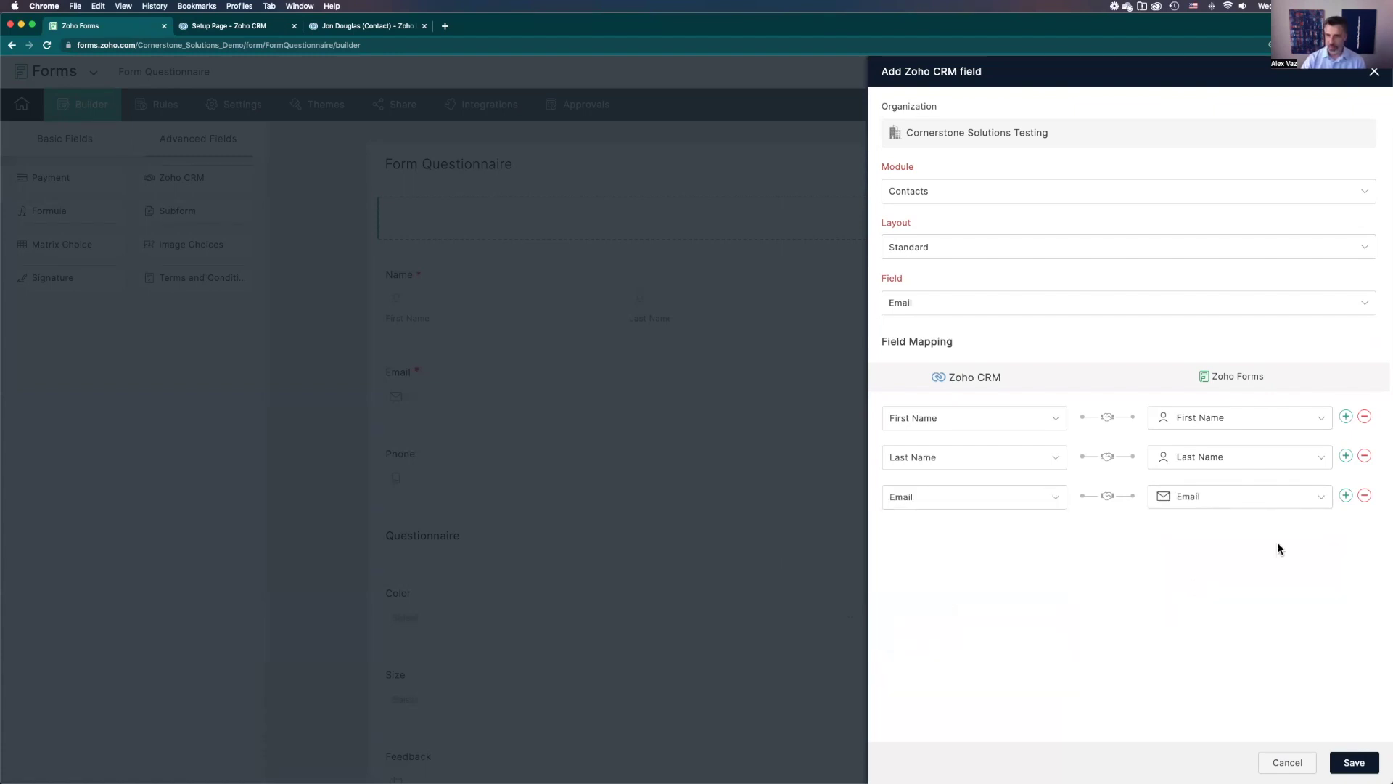
{"action": "left_click", "coordinate": [1346, 496]}
{"action": "left_click", "coordinate": [952, 538]}
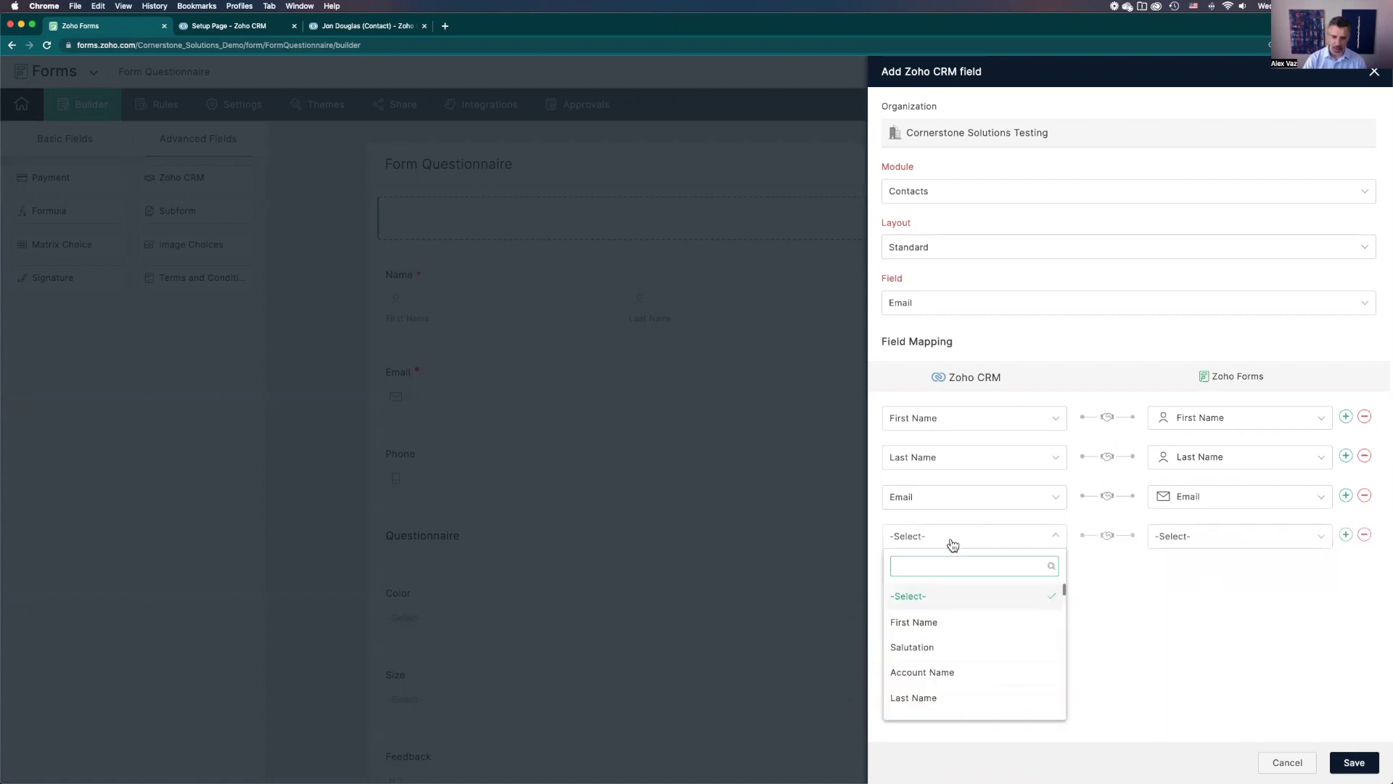
{"action": "type", "text": "phon"}
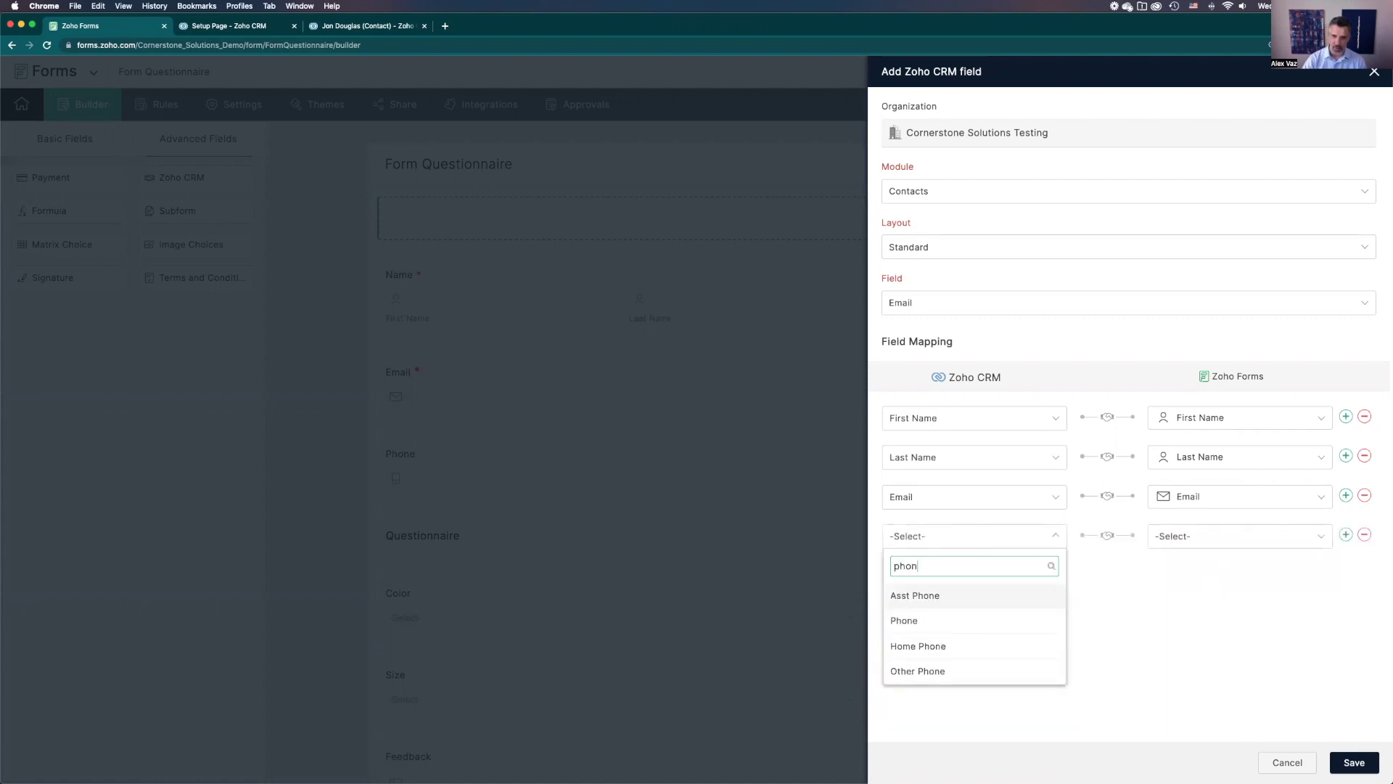
{"action": "left_click", "coordinate": [927, 621]}
{"action": "left_click", "coordinate": [1170, 550]}
{"action": "left_click", "coordinate": [1187, 619]}
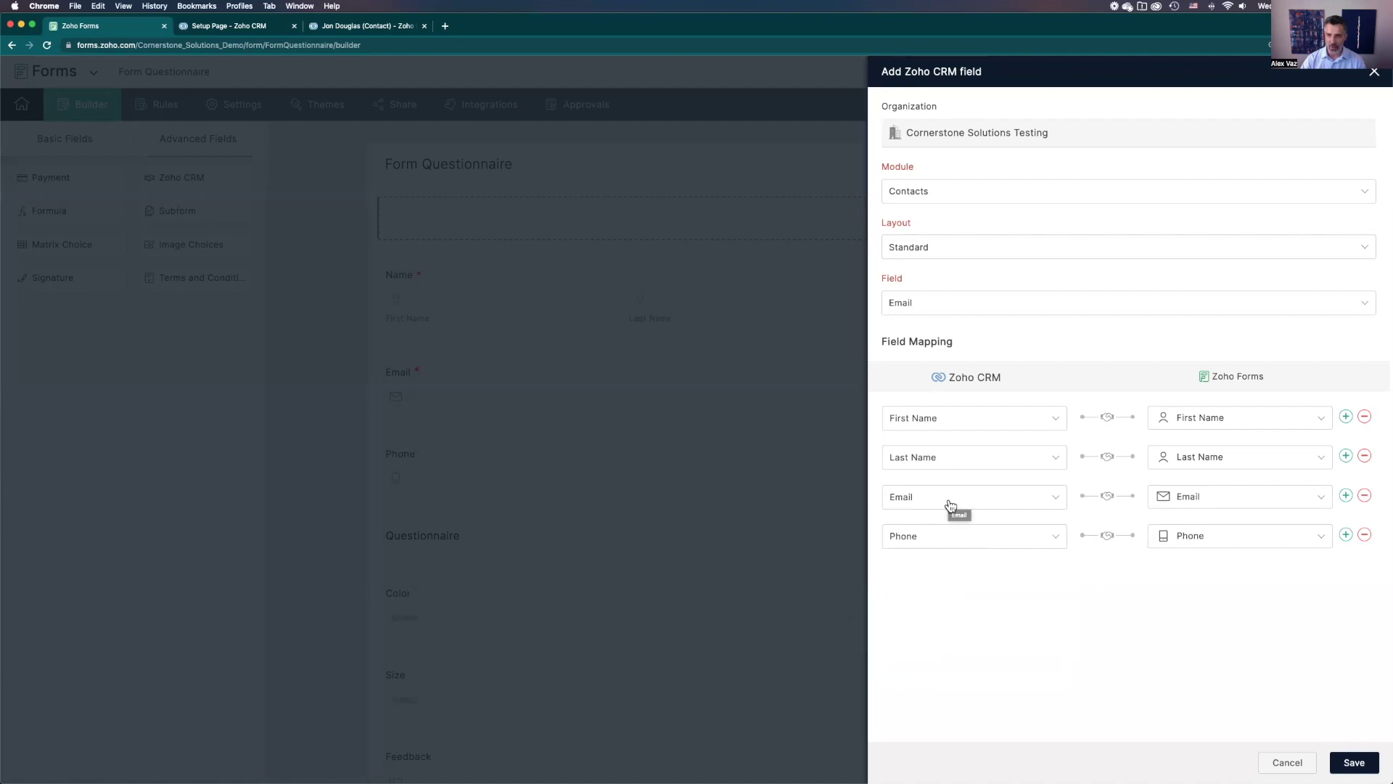
{"action": "left_click", "coordinate": [1353, 765]}
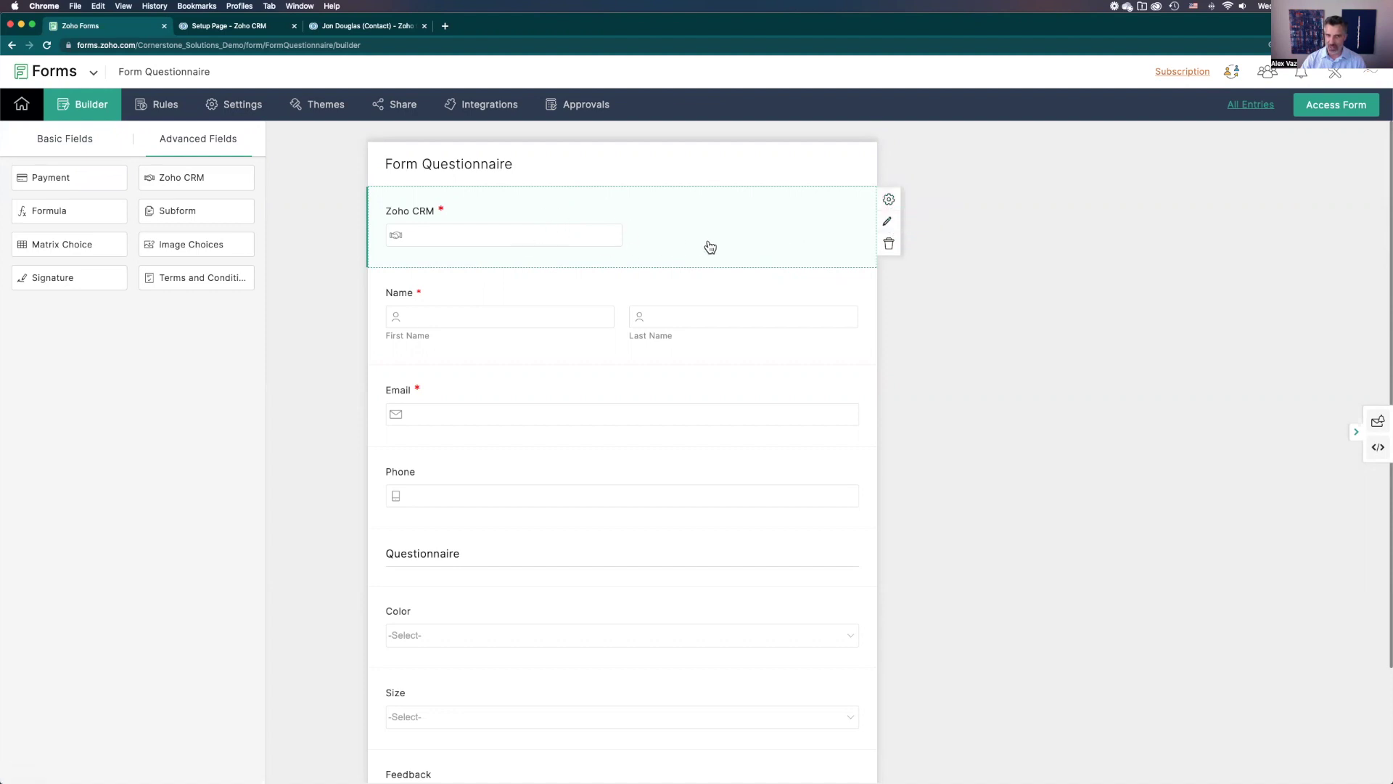
- Reopen the Zoho CRM field to check its First Name, Last Name, Email and Phone mappings, then save
{"action": "left_click", "coordinate": [889, 225]}
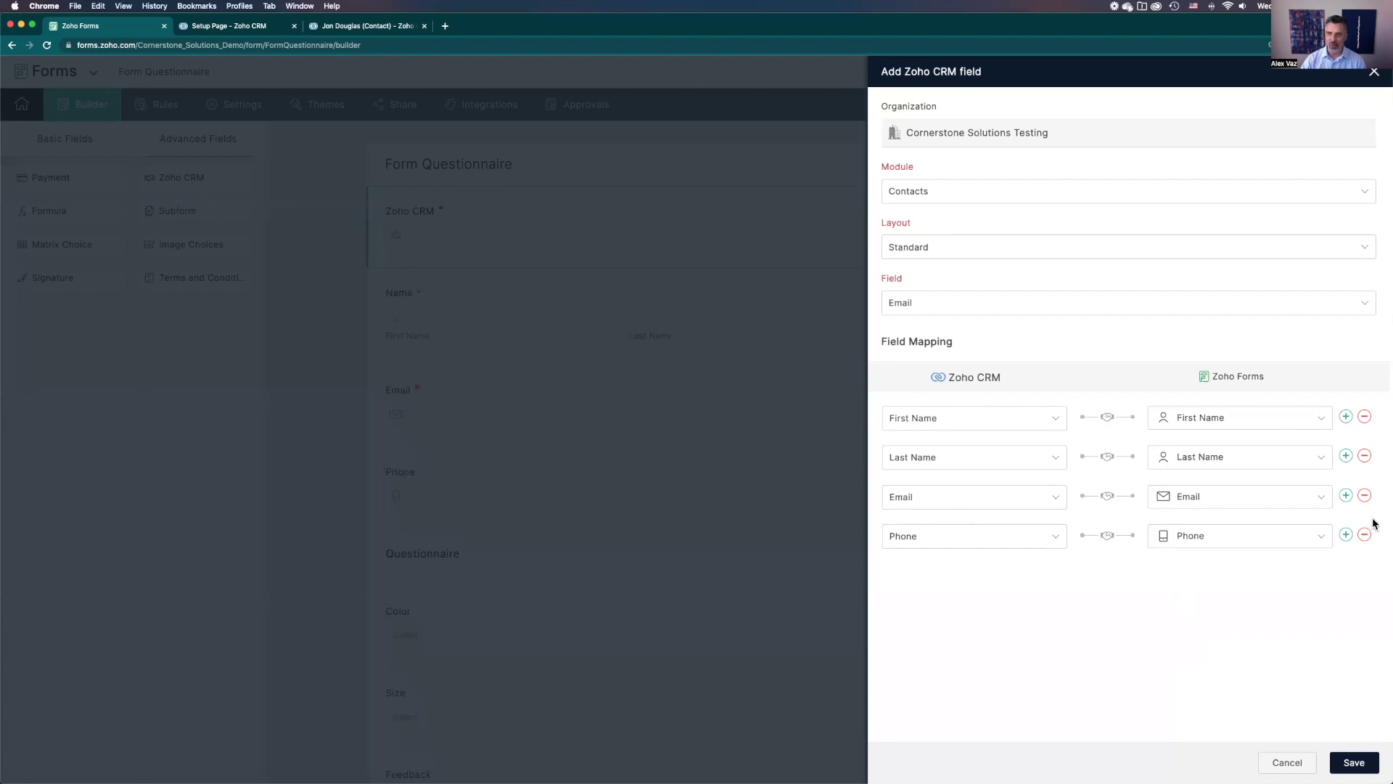
{"action": "left_click", "coordinate": [1354, 763]}
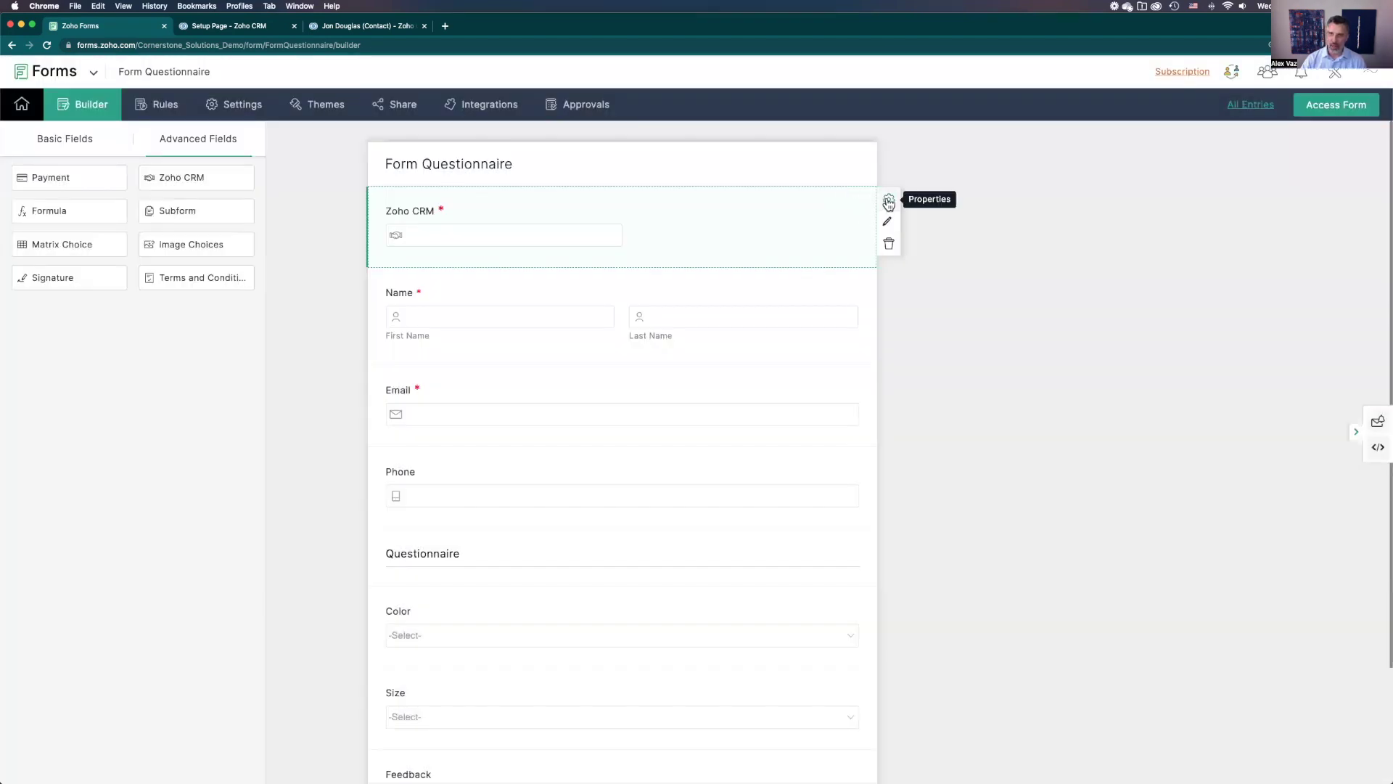
- Set the Zoho CRM field to Hide Field with Large field size and save its properties
{"action": "left_click", "coordinate": [886, 202]}
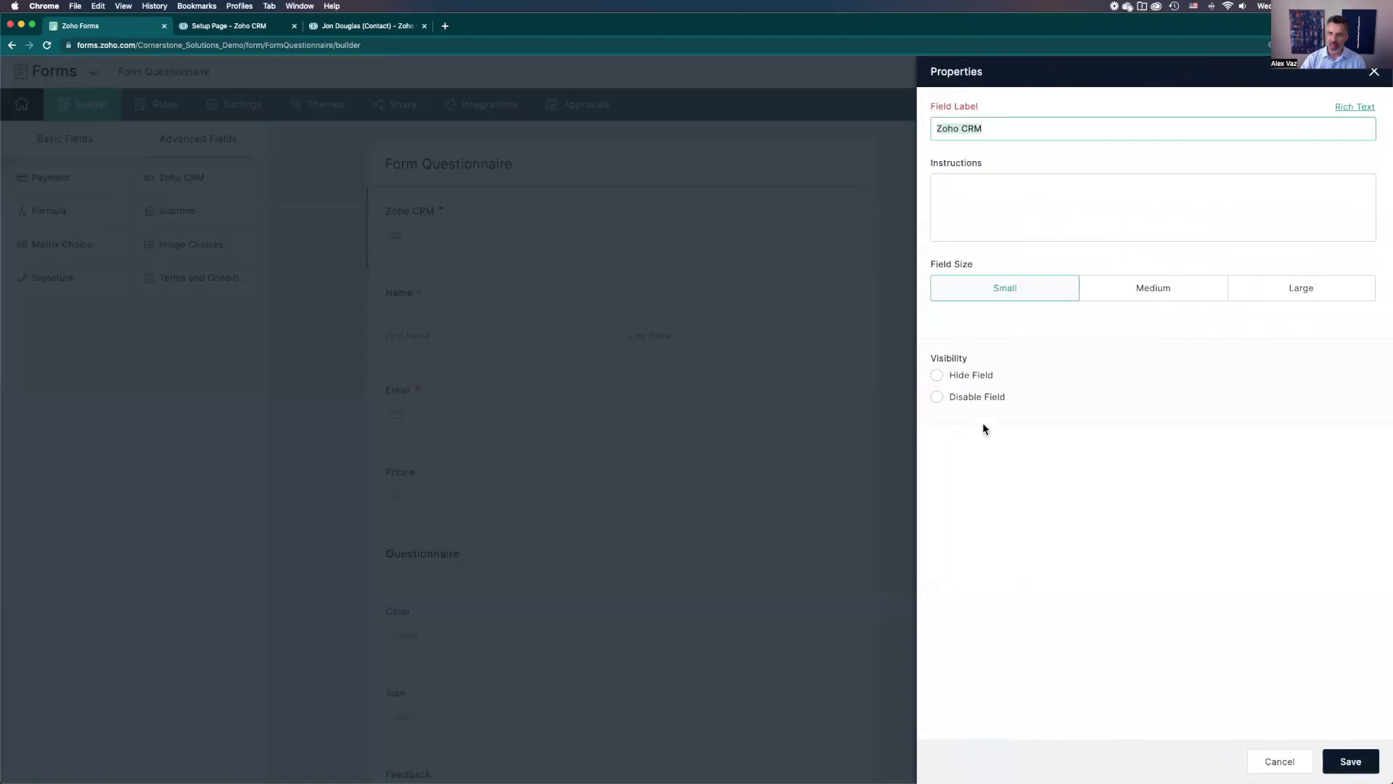
{"action": "left_click", "coordinate": [936, 375]}
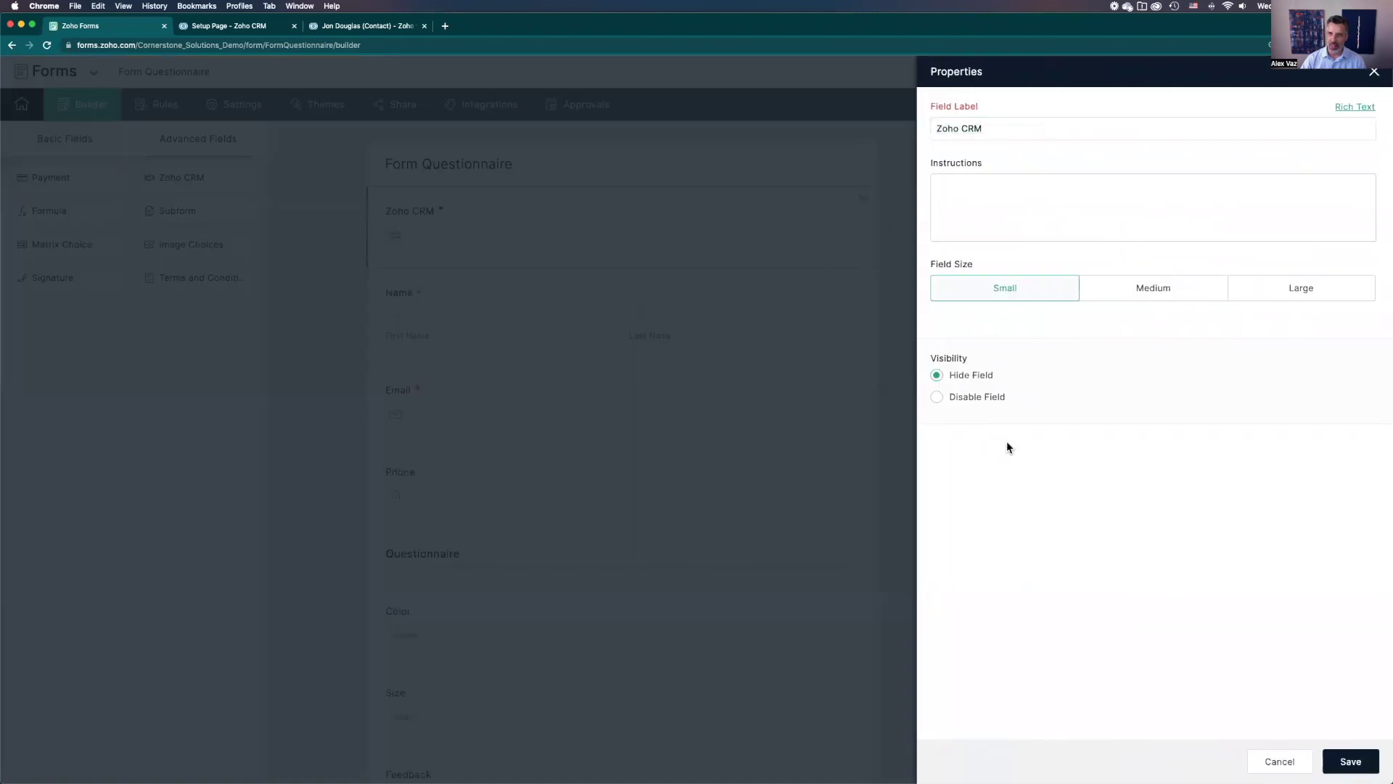
{"action": "left_click", "coordinate": [1297, 291]}
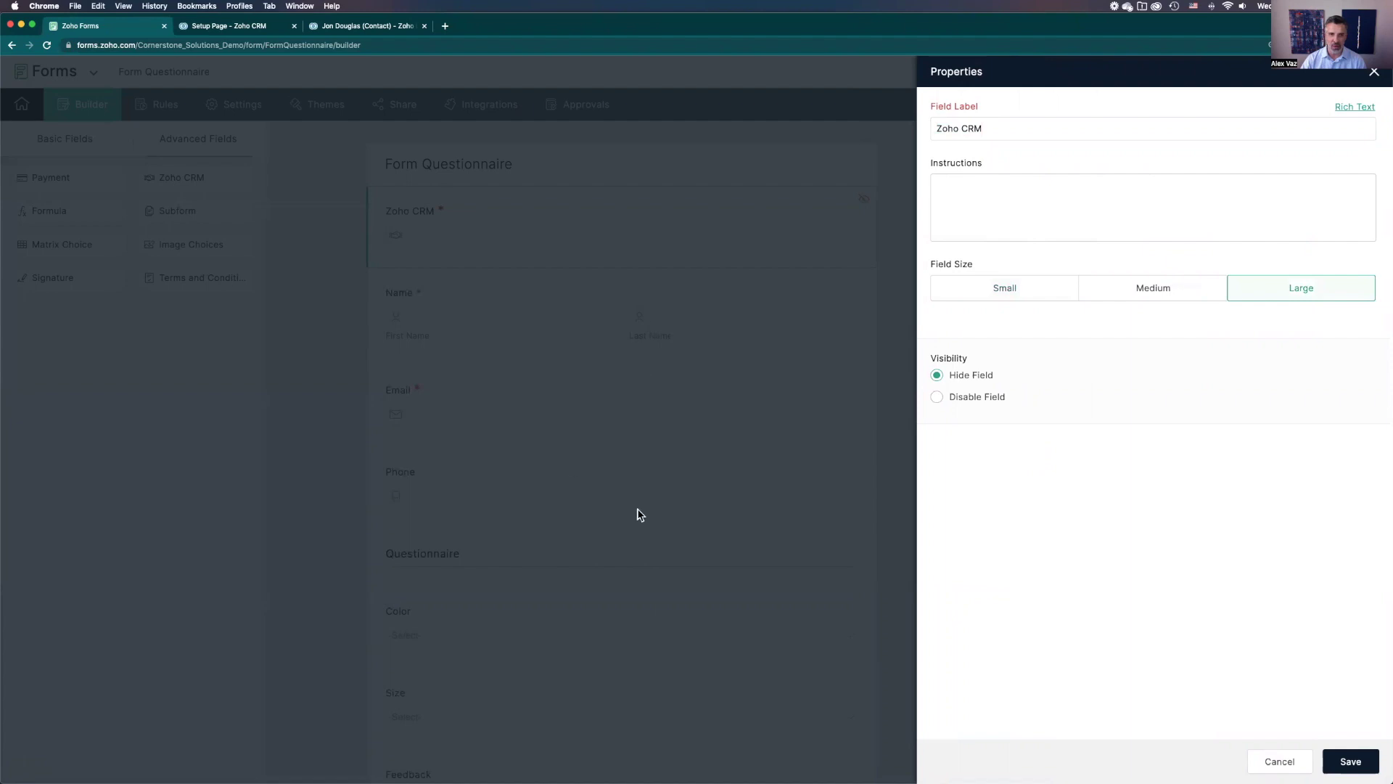
{"action": "left_click", "coordinate": [1347, 762]}
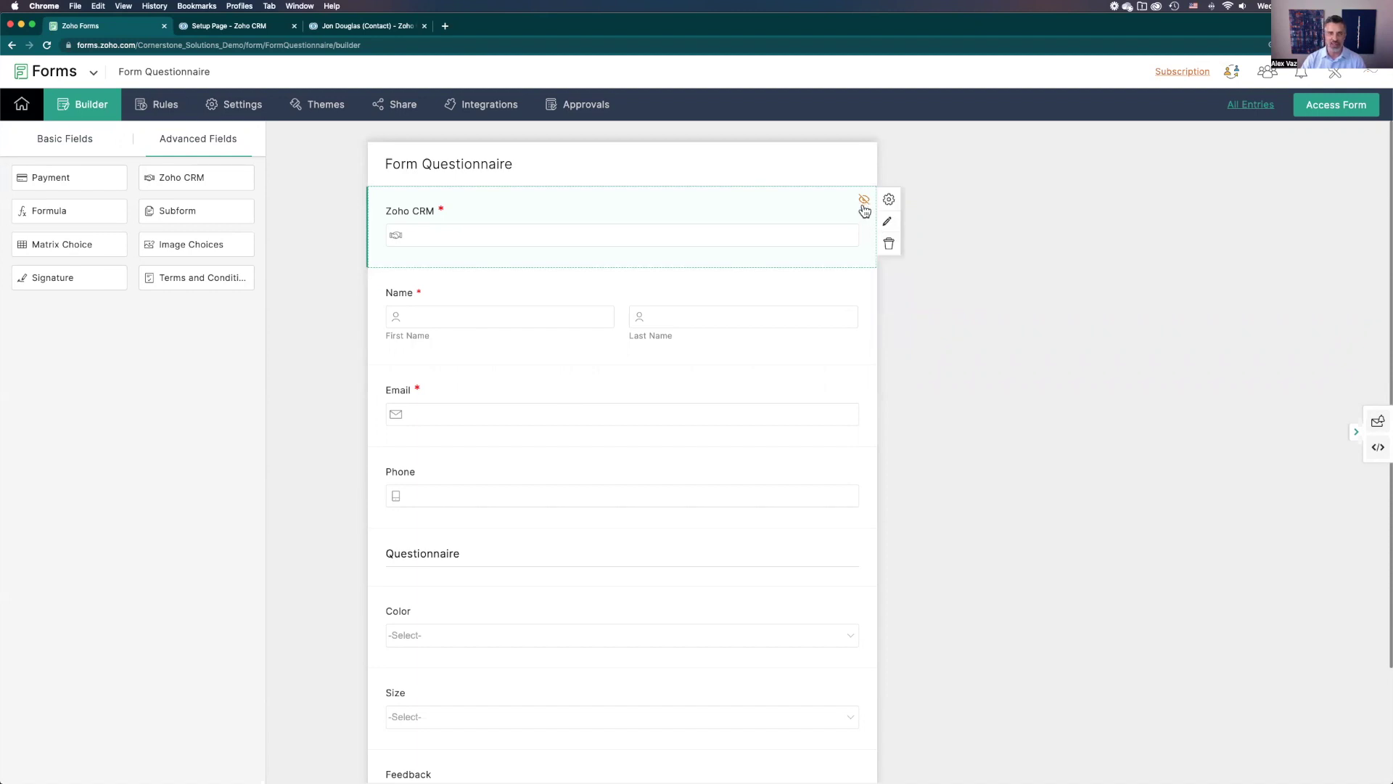
{"action": "scroll", "coordinate": [806, 398], "scroll_direction": "down", "scroll_amount": 1}
{"action": "scroll", "coordinate": [806, 398], "scroll_direction": "down", "scroll_amount": 4}
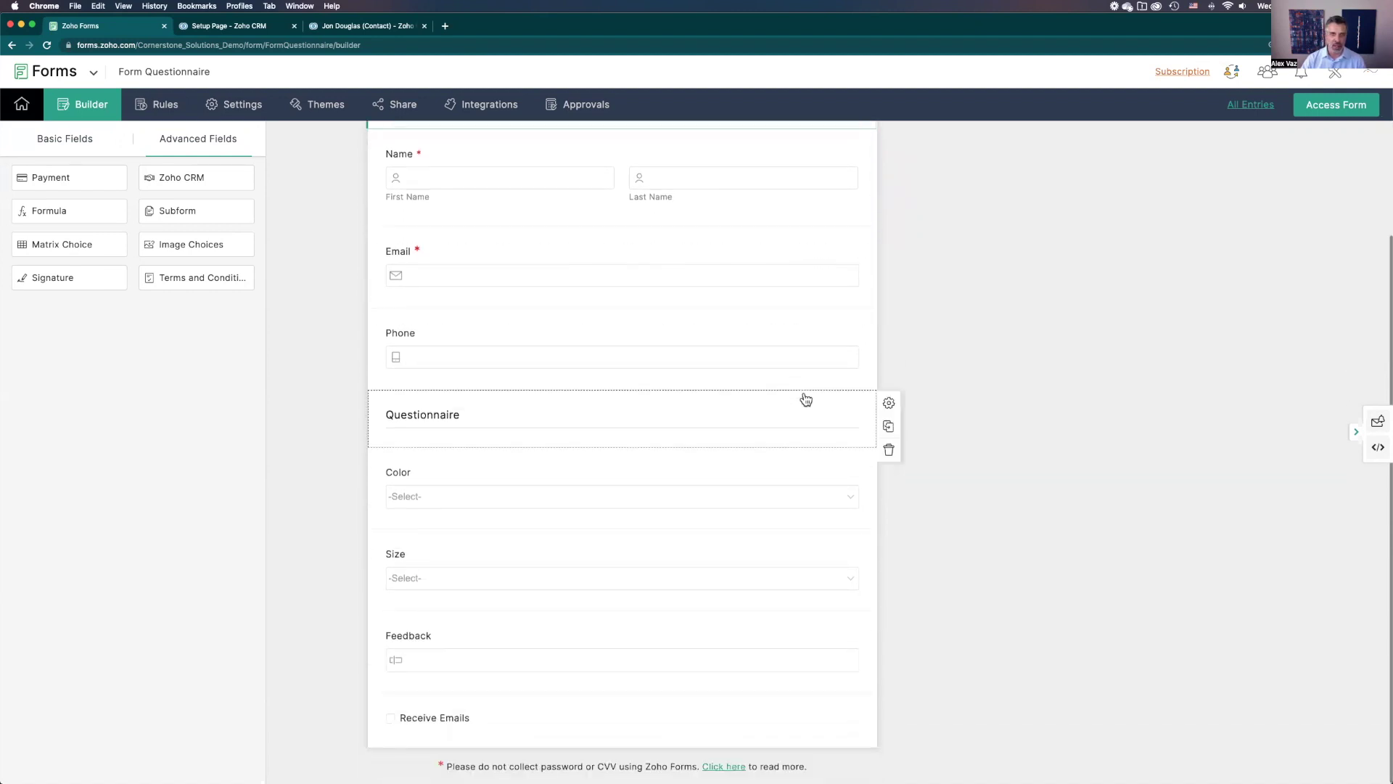
{"action": "scroll", "coordinate": [806, 398], "scroll_direction": "up", "scroll_amount": 4}
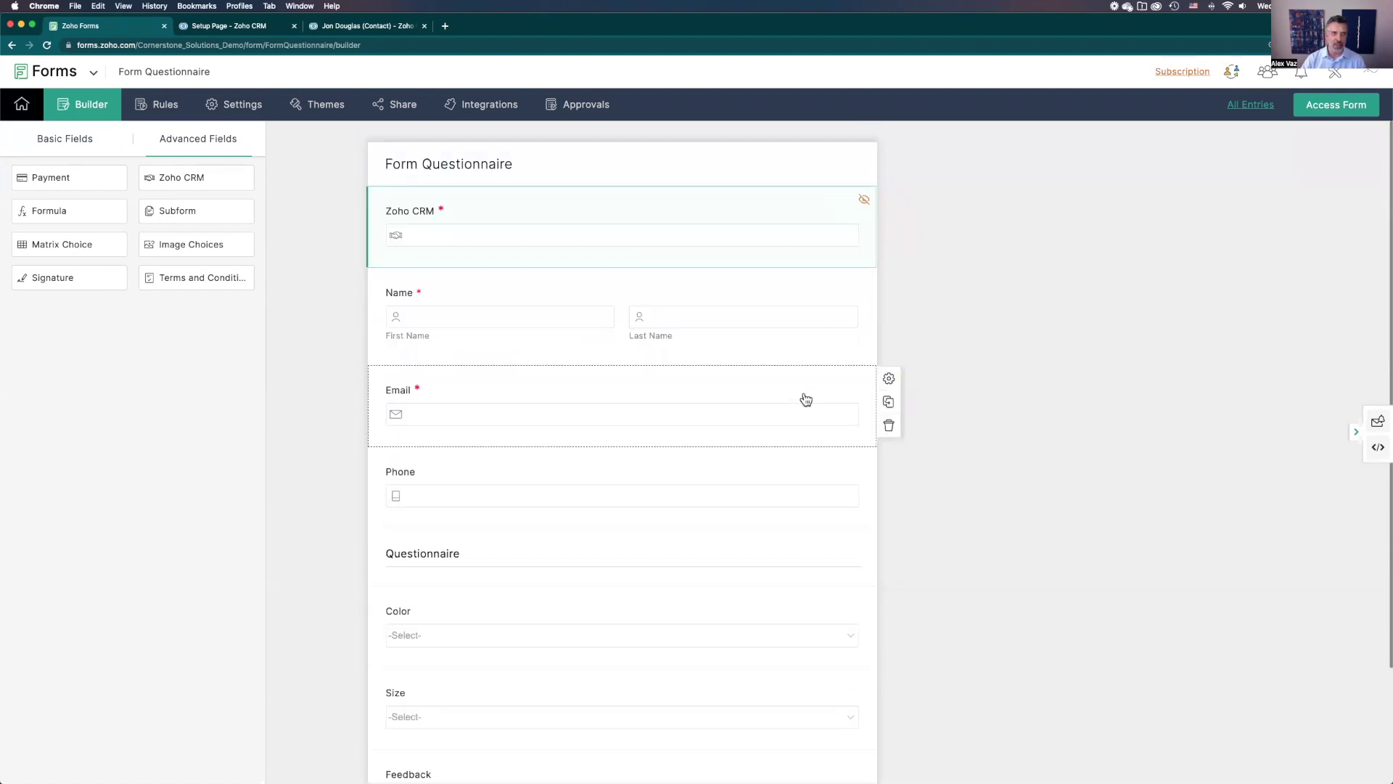
- In Zoho CRM Setup, go to Marketplace > Zoho and open Manage for Zoho Forms
{"action": "left_click", "coordinate": [254, 29]}
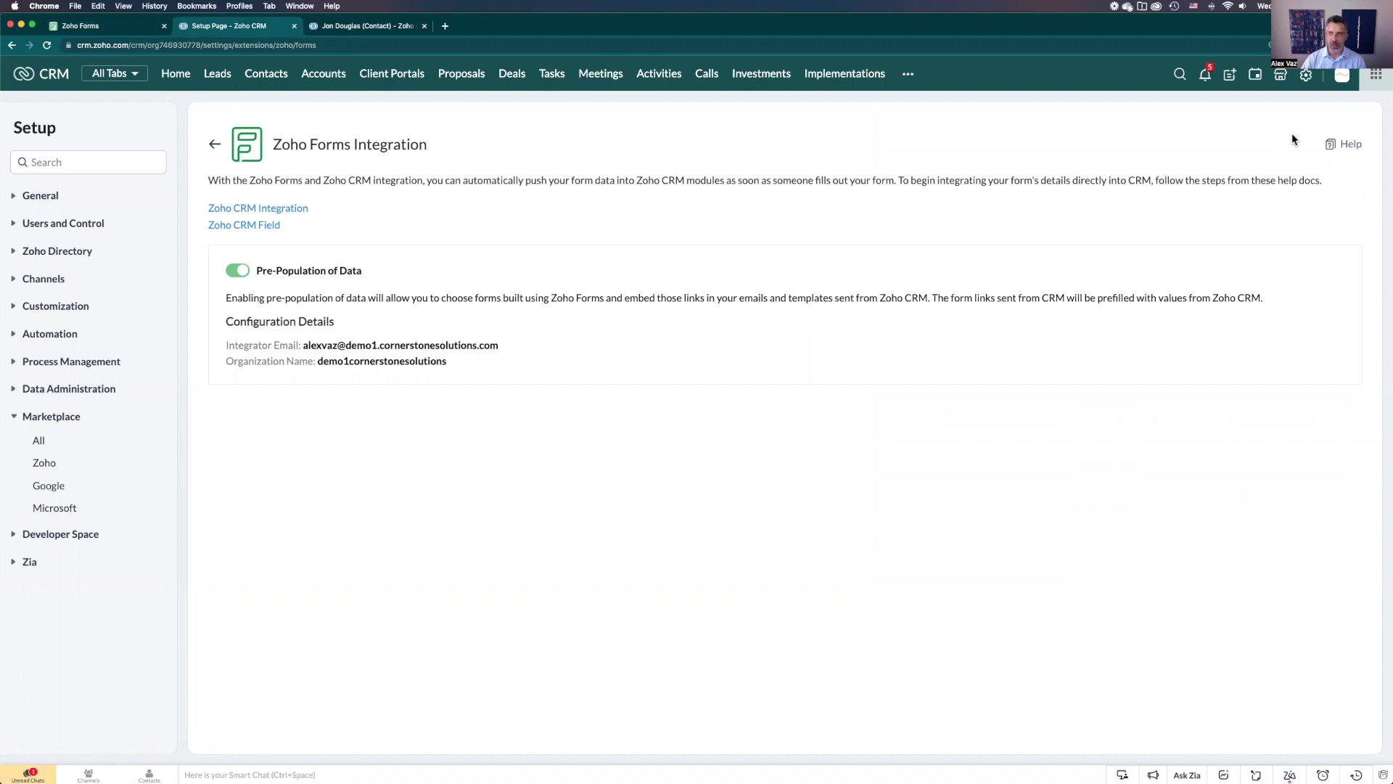
{"action": "left_click", "coordinate": [1307, 81]}
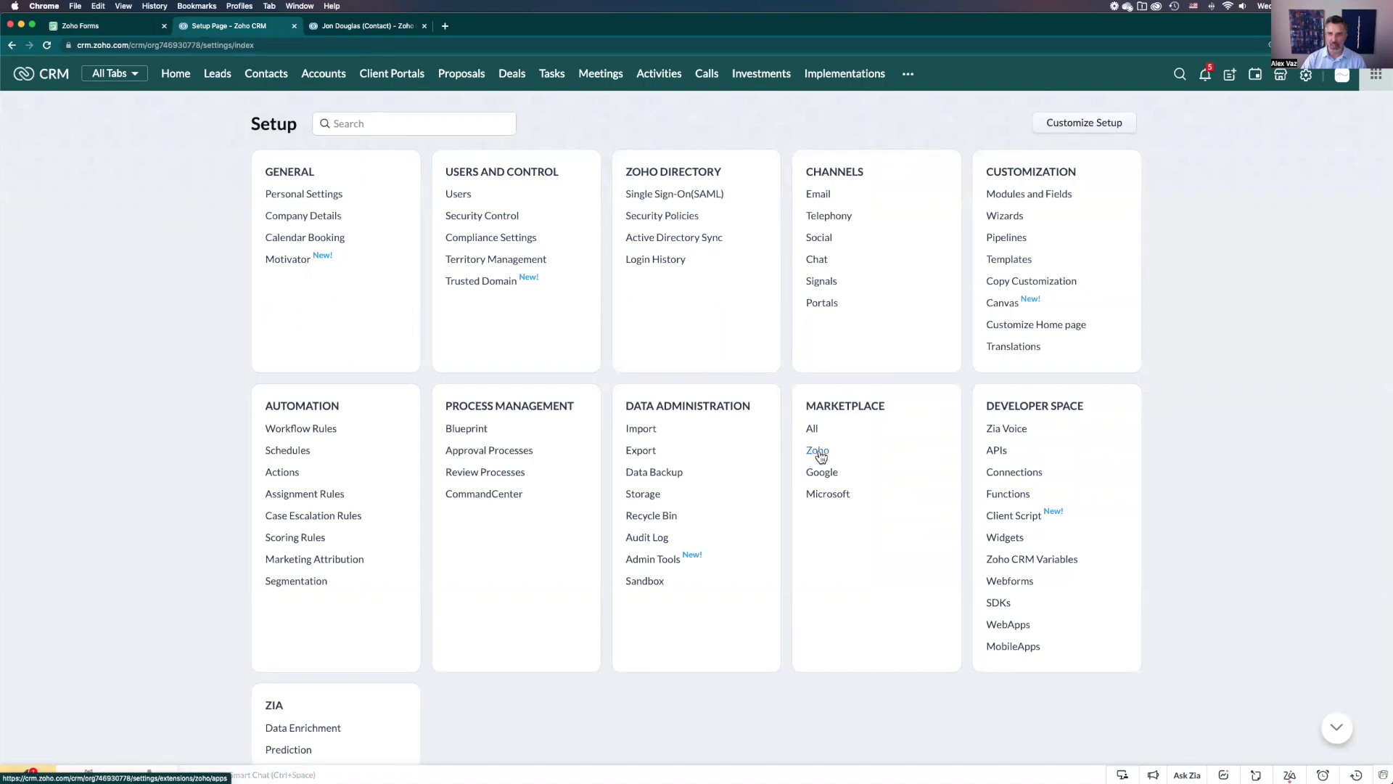
{"action": "left_click", "coordinate": [818, 451]}
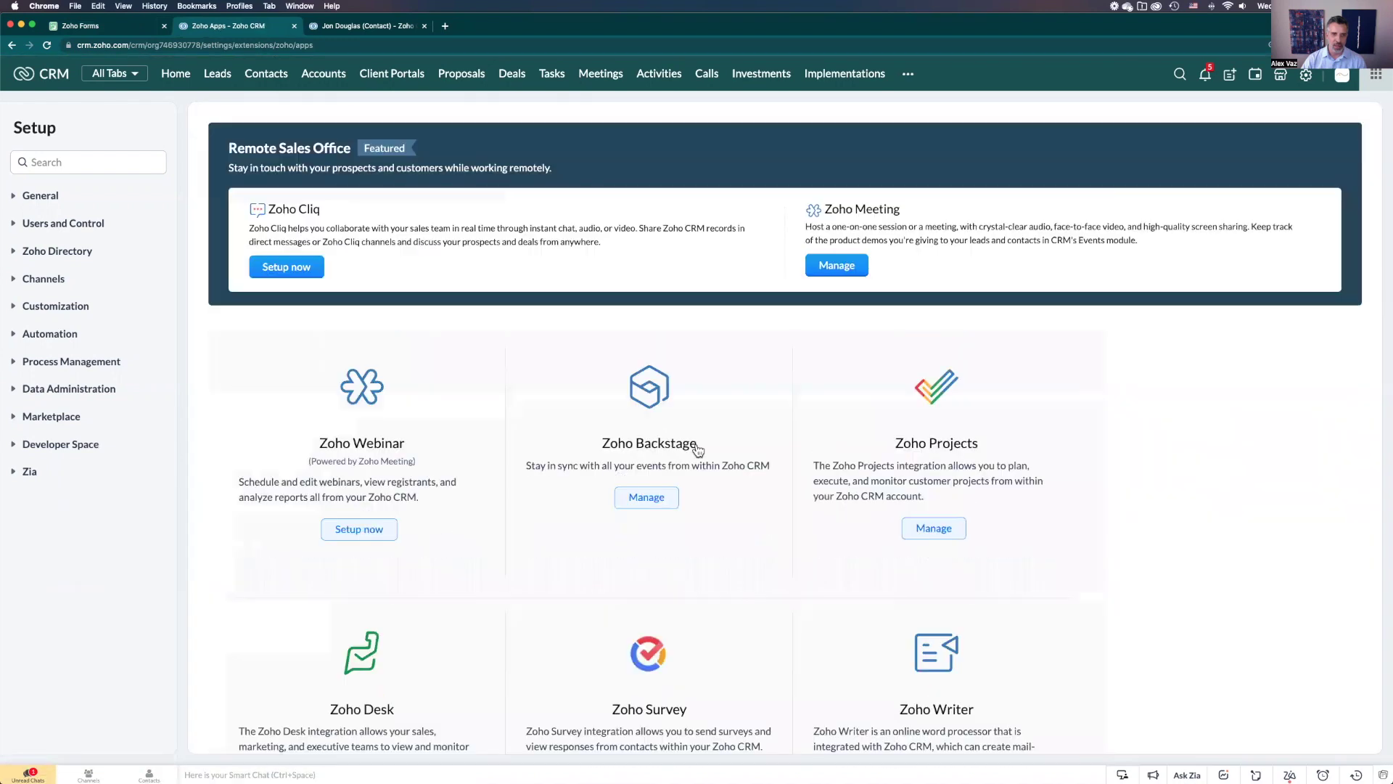
{"action": "scroll", "coordinate": [617, 485], "scroll_direction": "down", "scroll_amount": 8}
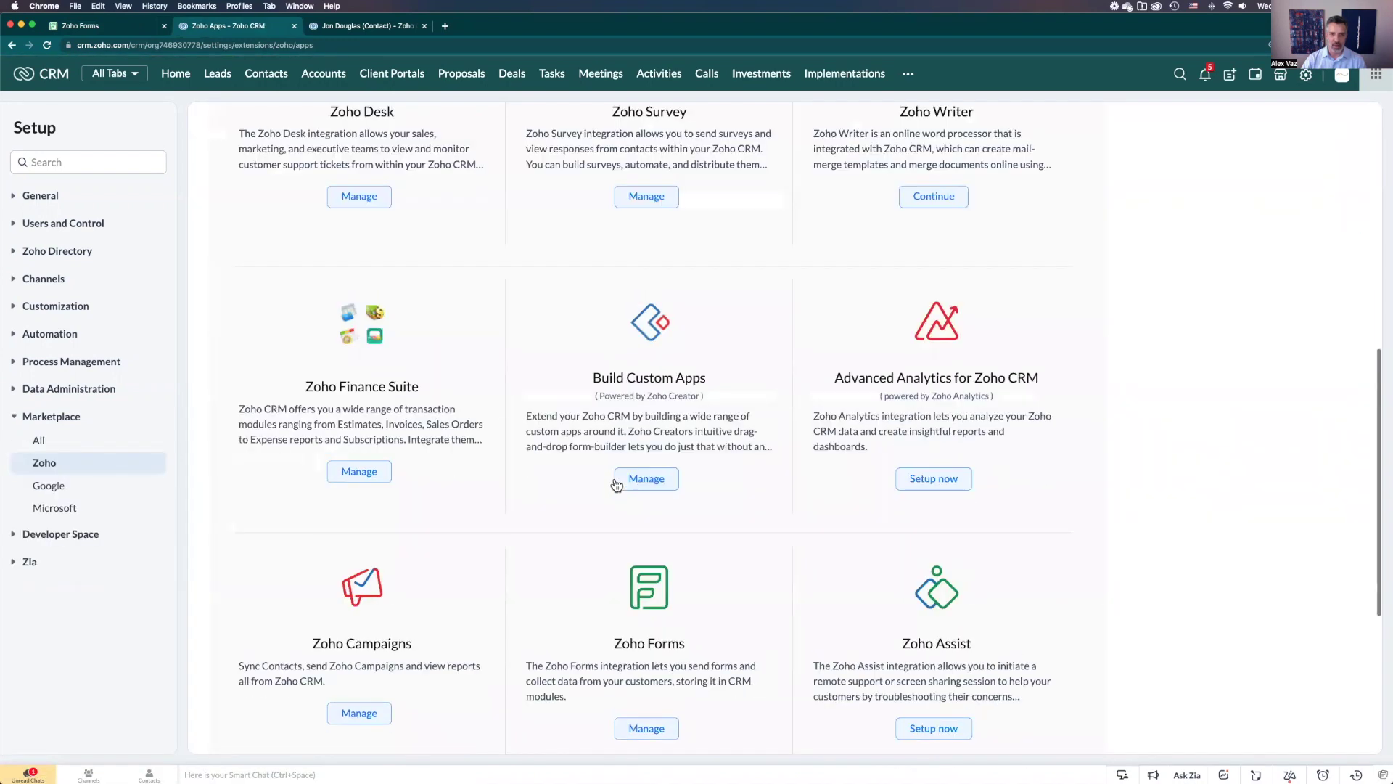
{"action": "scroll", "coordinate": [616, 485], "scroll_direction": "down", "scroll_amount": 3}
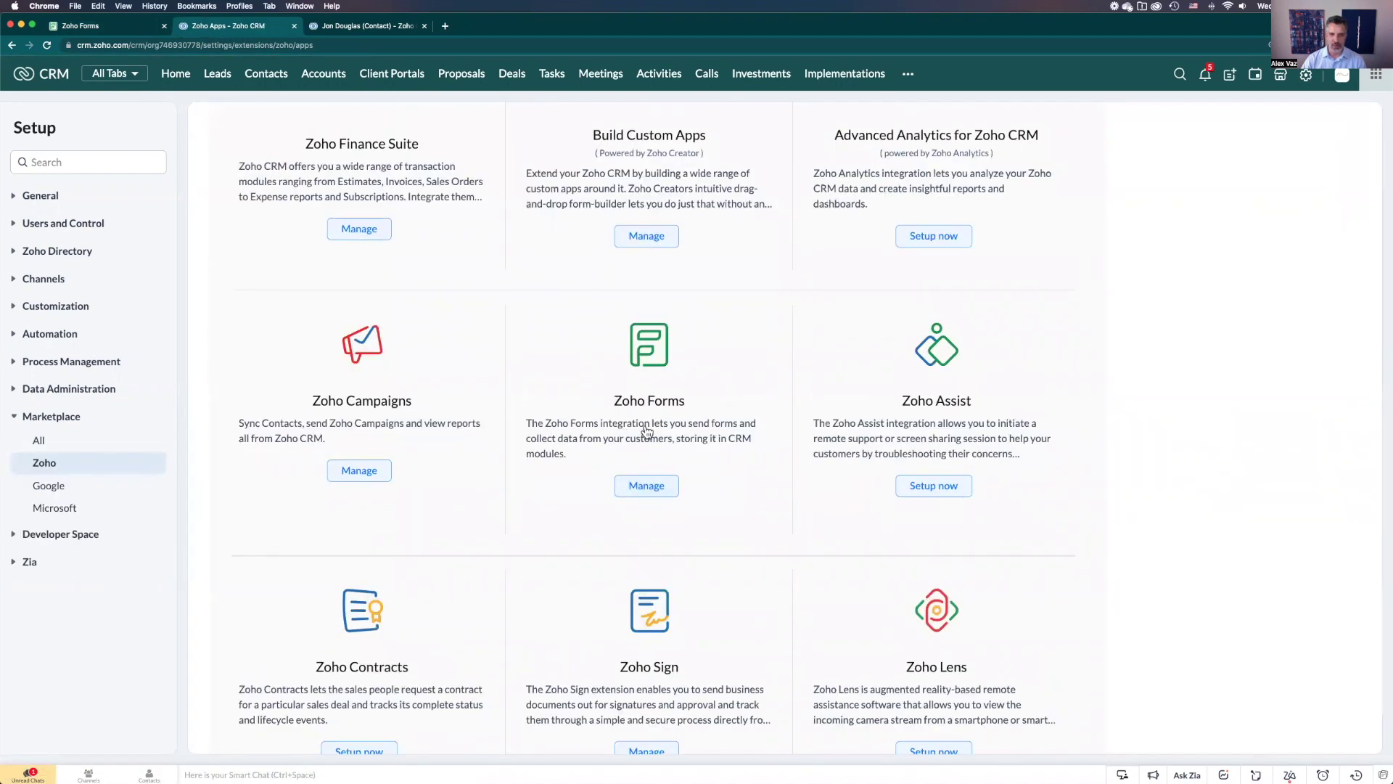
{"action": "left_click", "coordinate": [650, 486]}
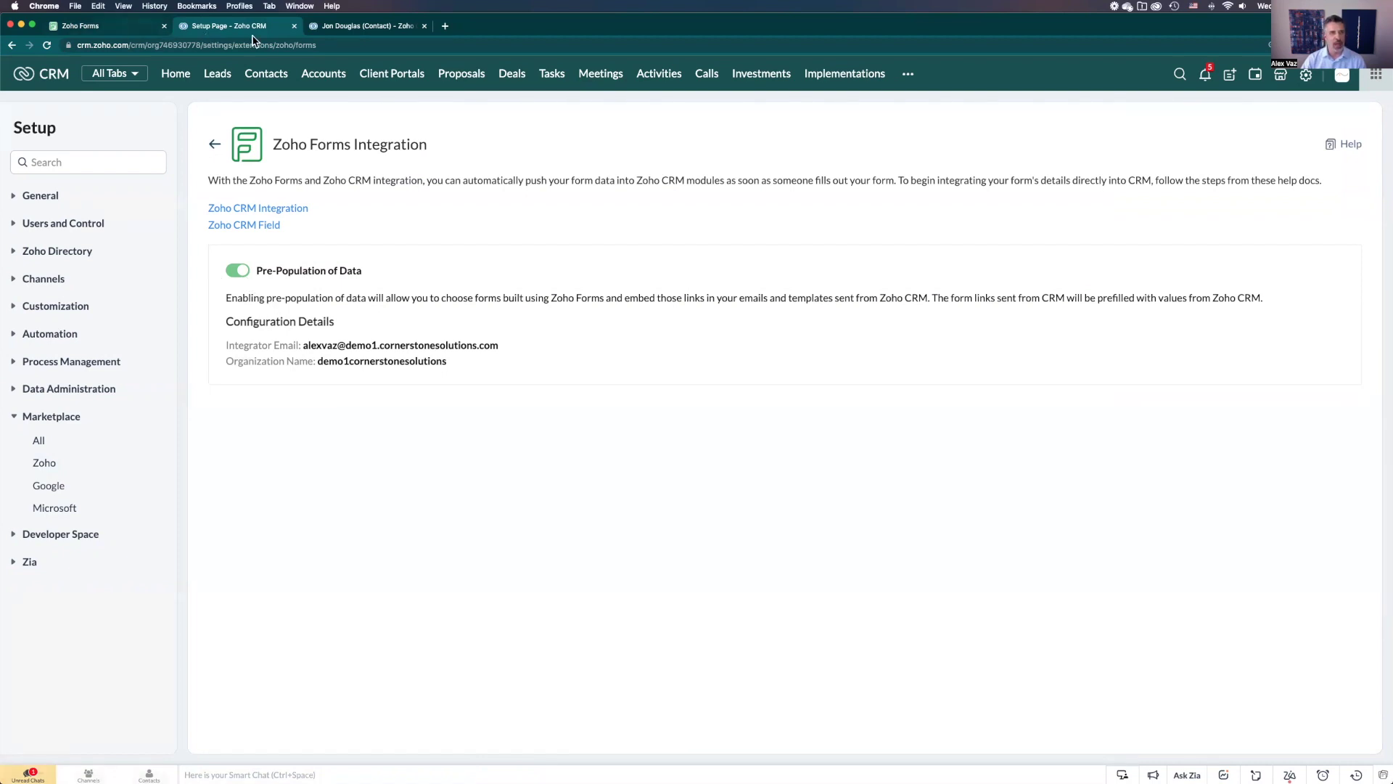
- From the contact's record, compose a new email and open the template picker
{"action": "left_click", "coordinate": [349, 27]}
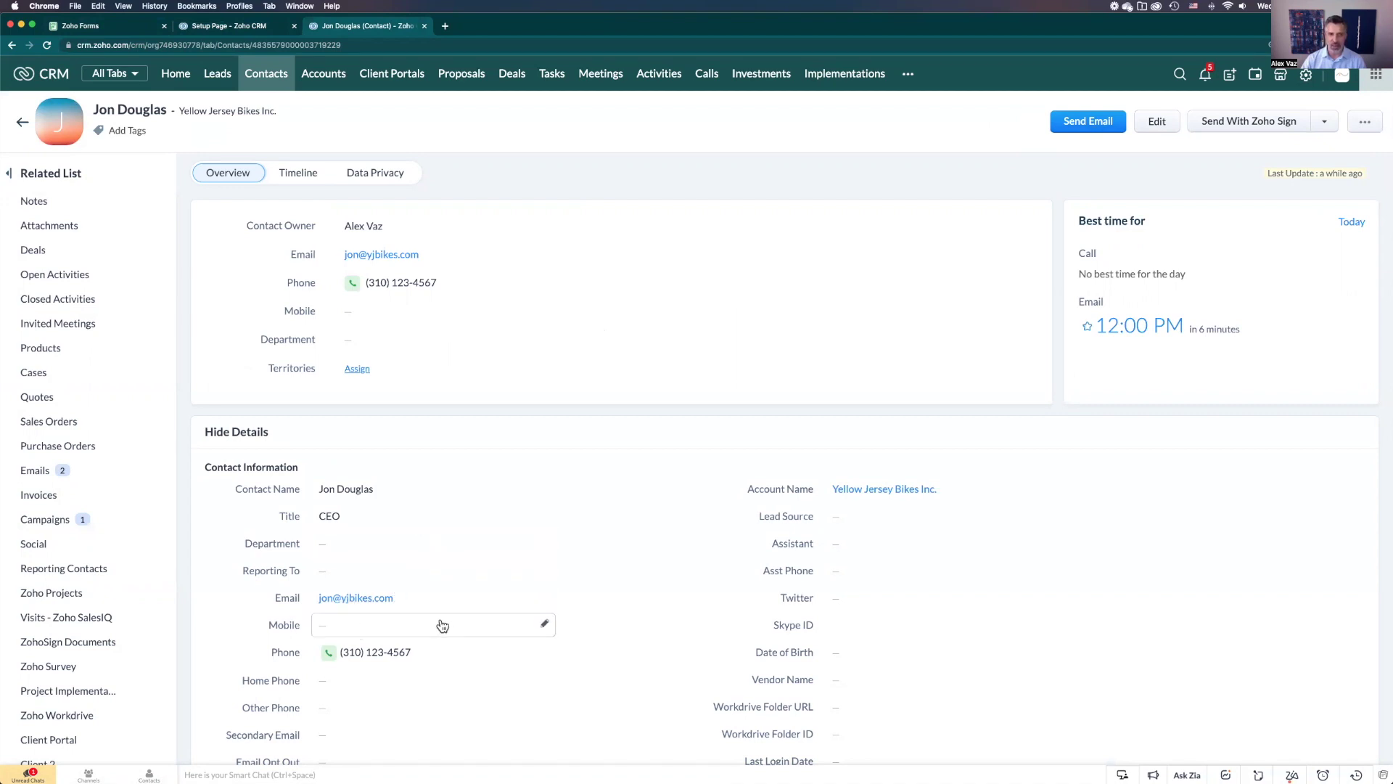
{"action": "left_click", "coordinate": [1092, 125]}
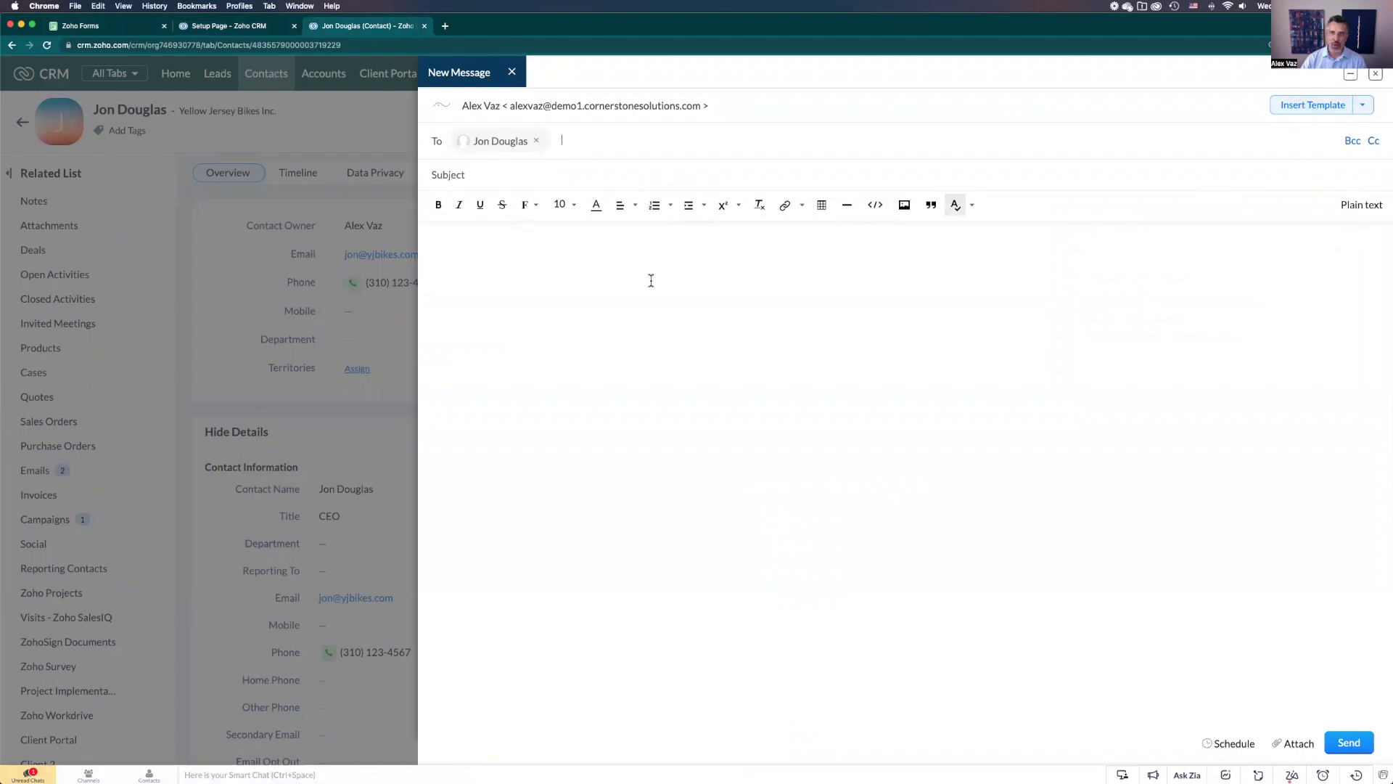
{"action": "left_click", "coordinate": [1309, 111]}
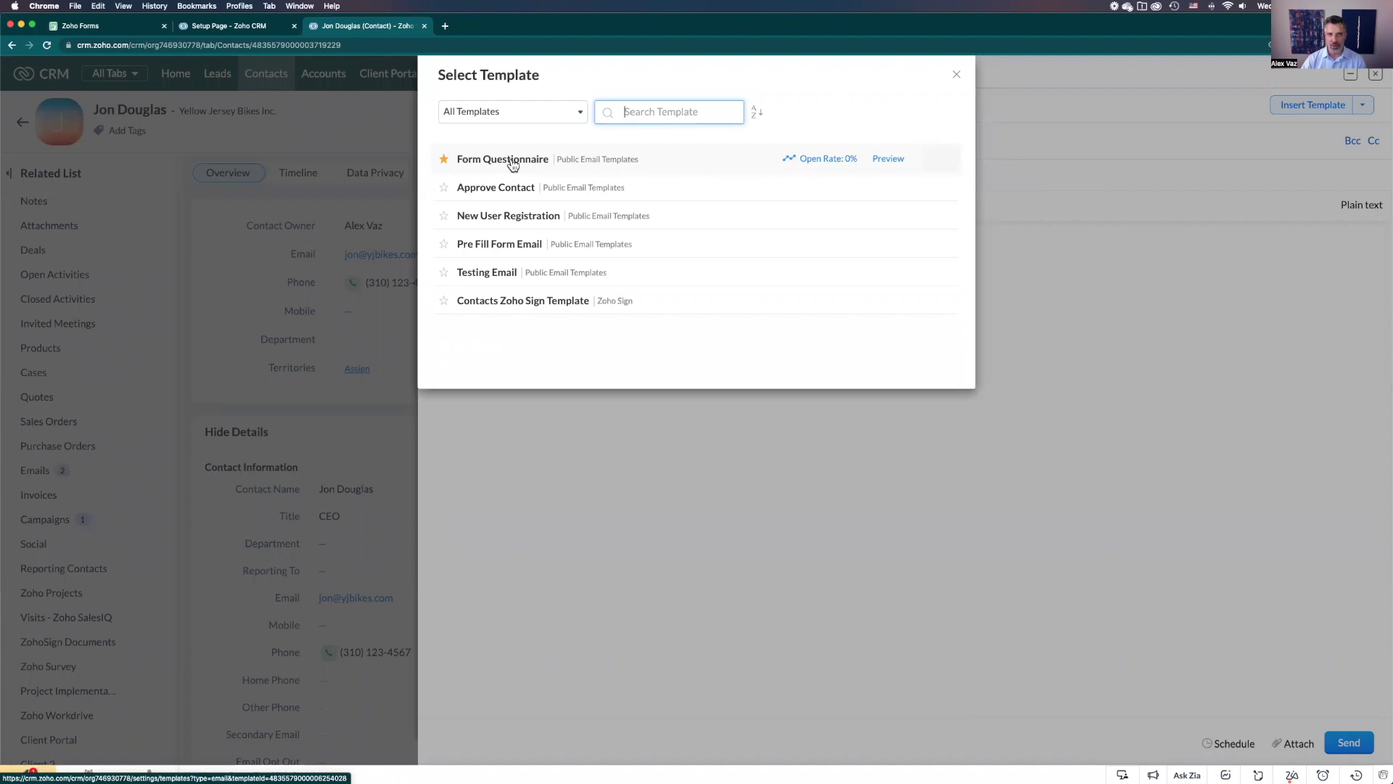
- Apply the Form Questionnaire template and insert the Form Questionnaire Zoho Forms link
{"action": "left_click", "coordinate": [513, 162]}
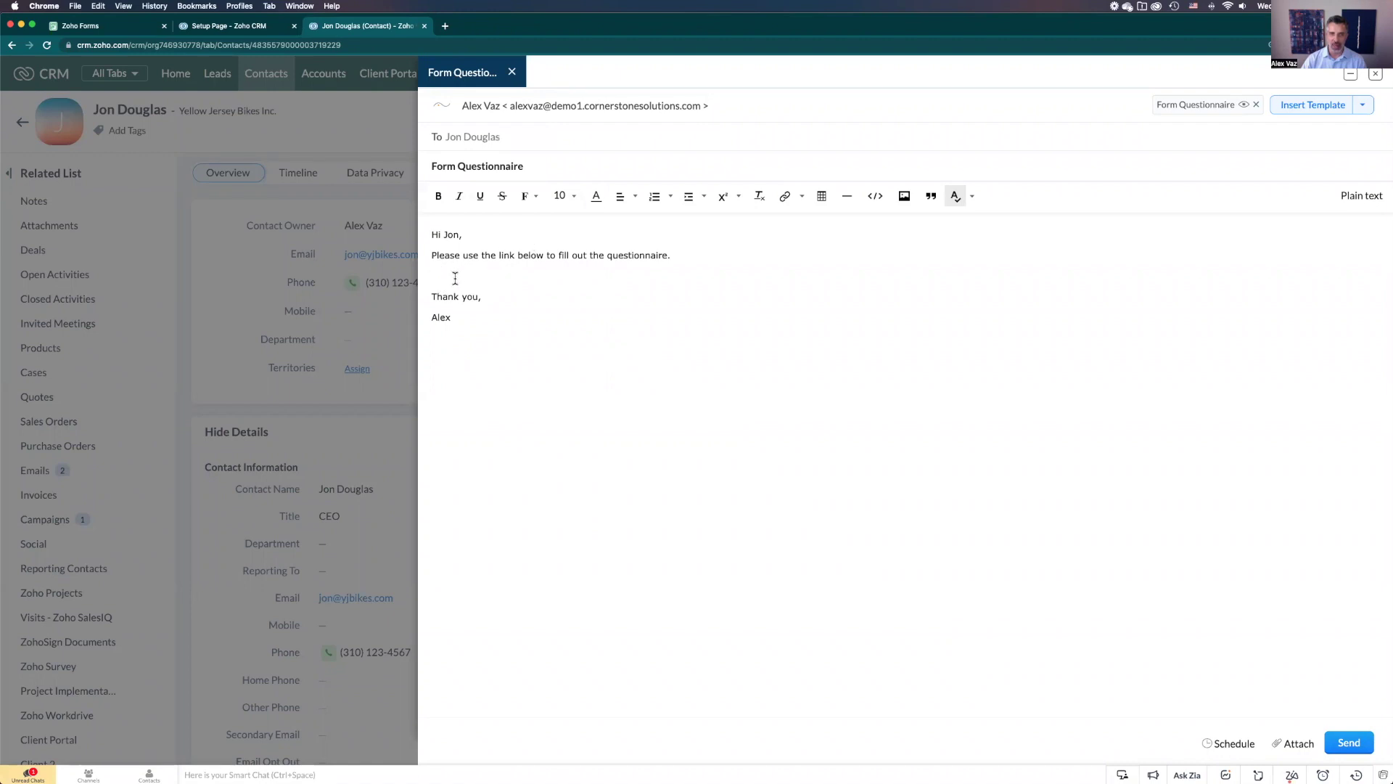
{"action": "left_click", "coordinate": [1363, 108]}
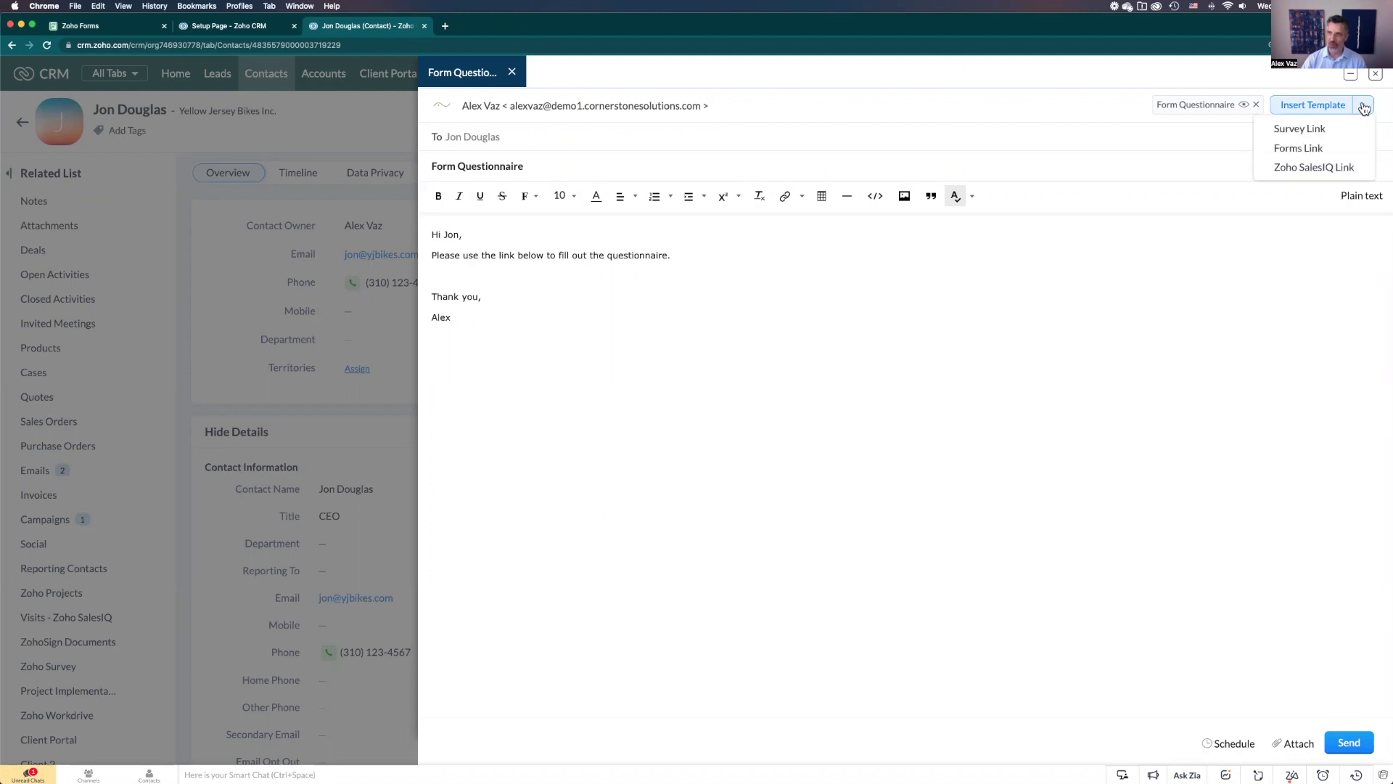
{"action": "left_click", "coordinate": [1299, 148]}
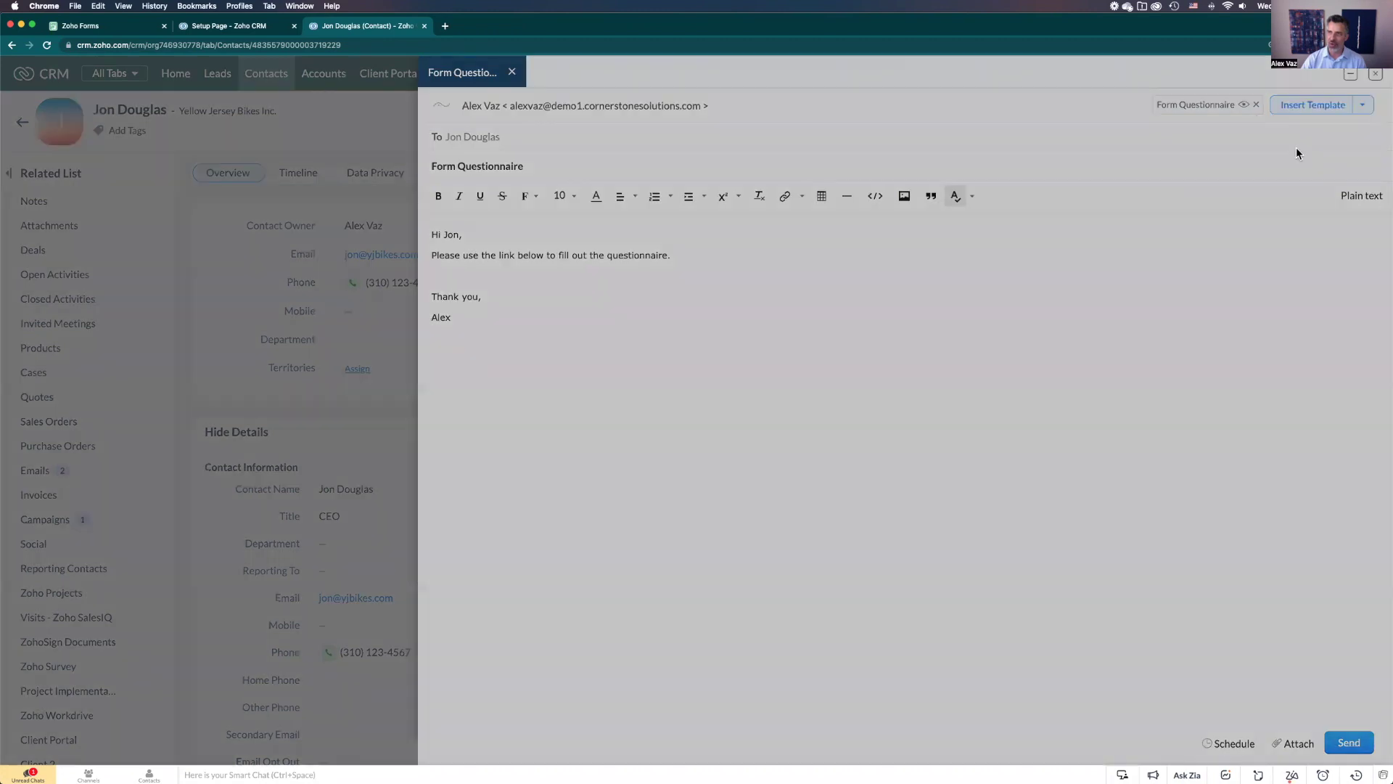
{"action": "left_click", "coordinate": [665, 127]}
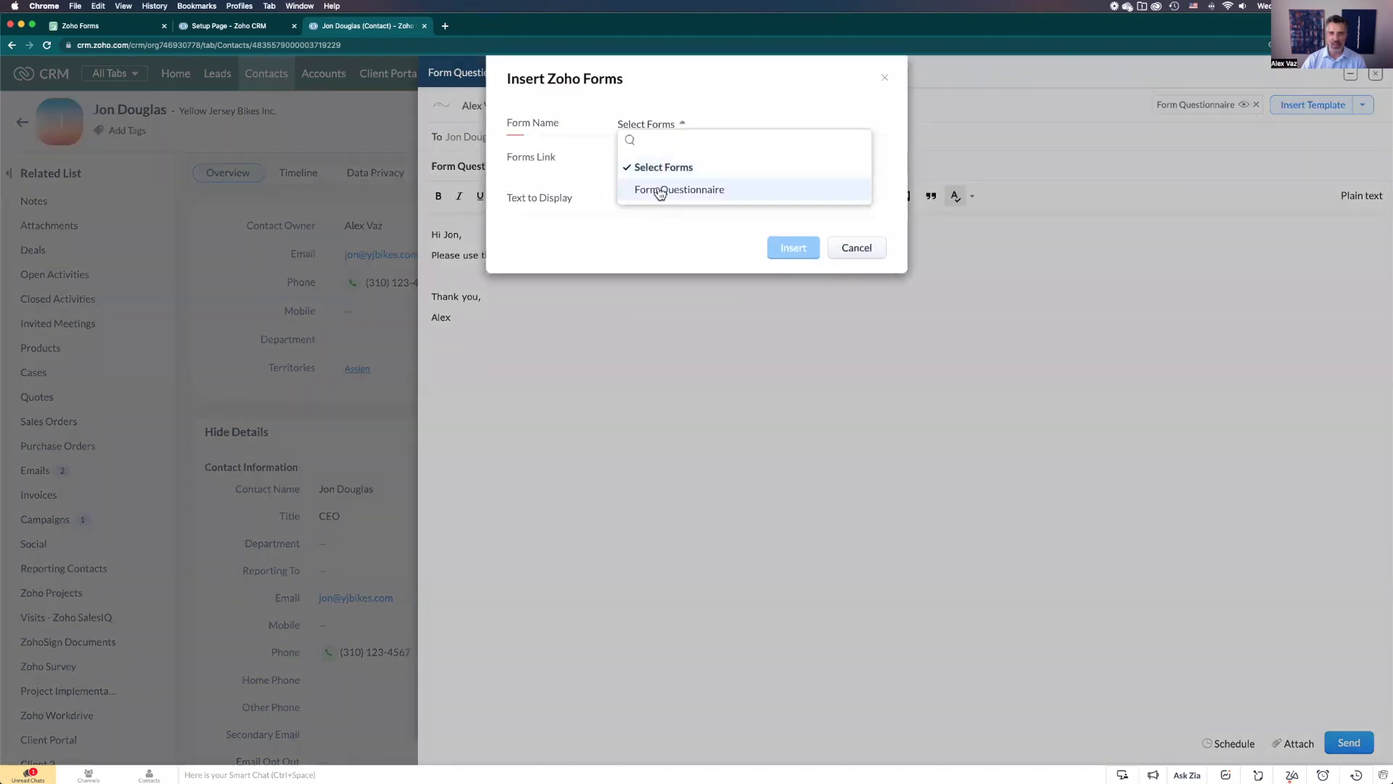
{"action": "left_click", "coordinate": [657, 189]}
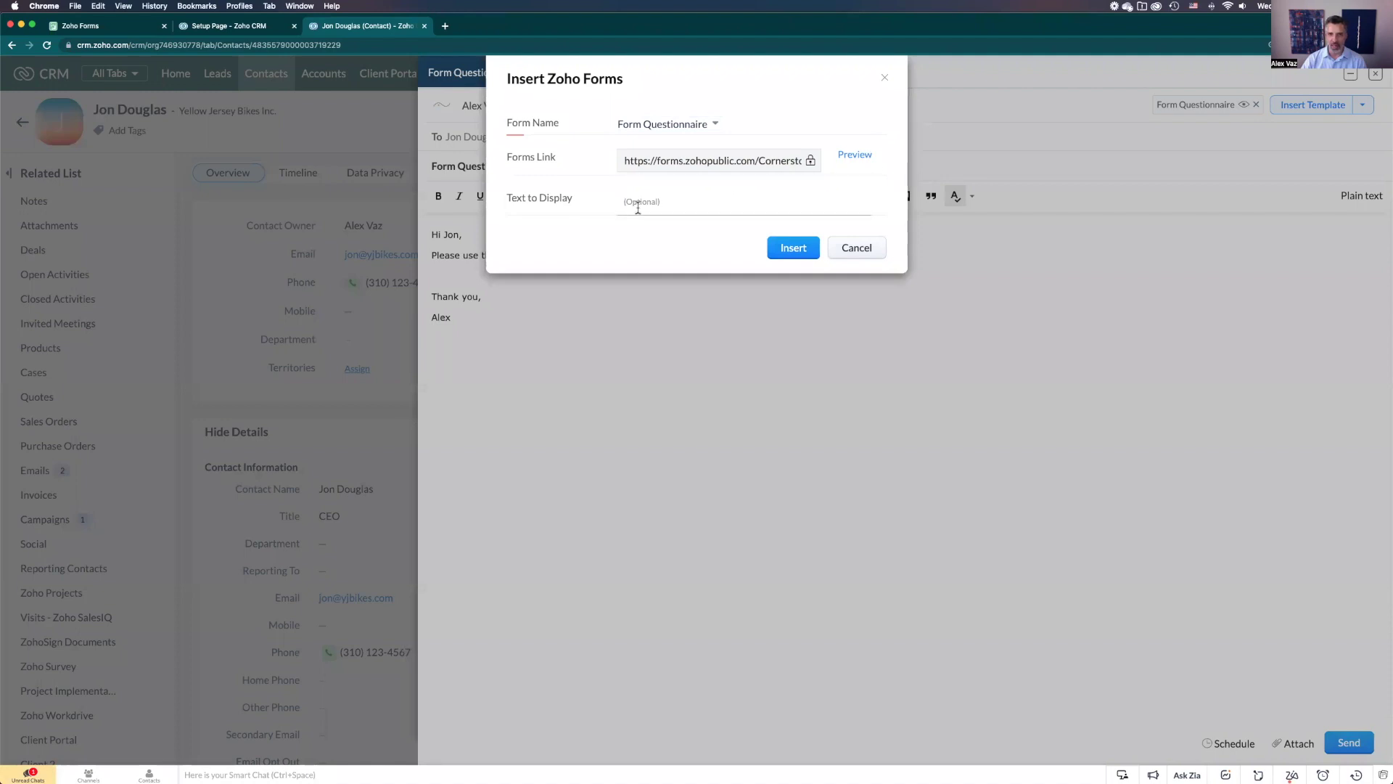
{"action": "left_click", "coordinate": [793, 252]}
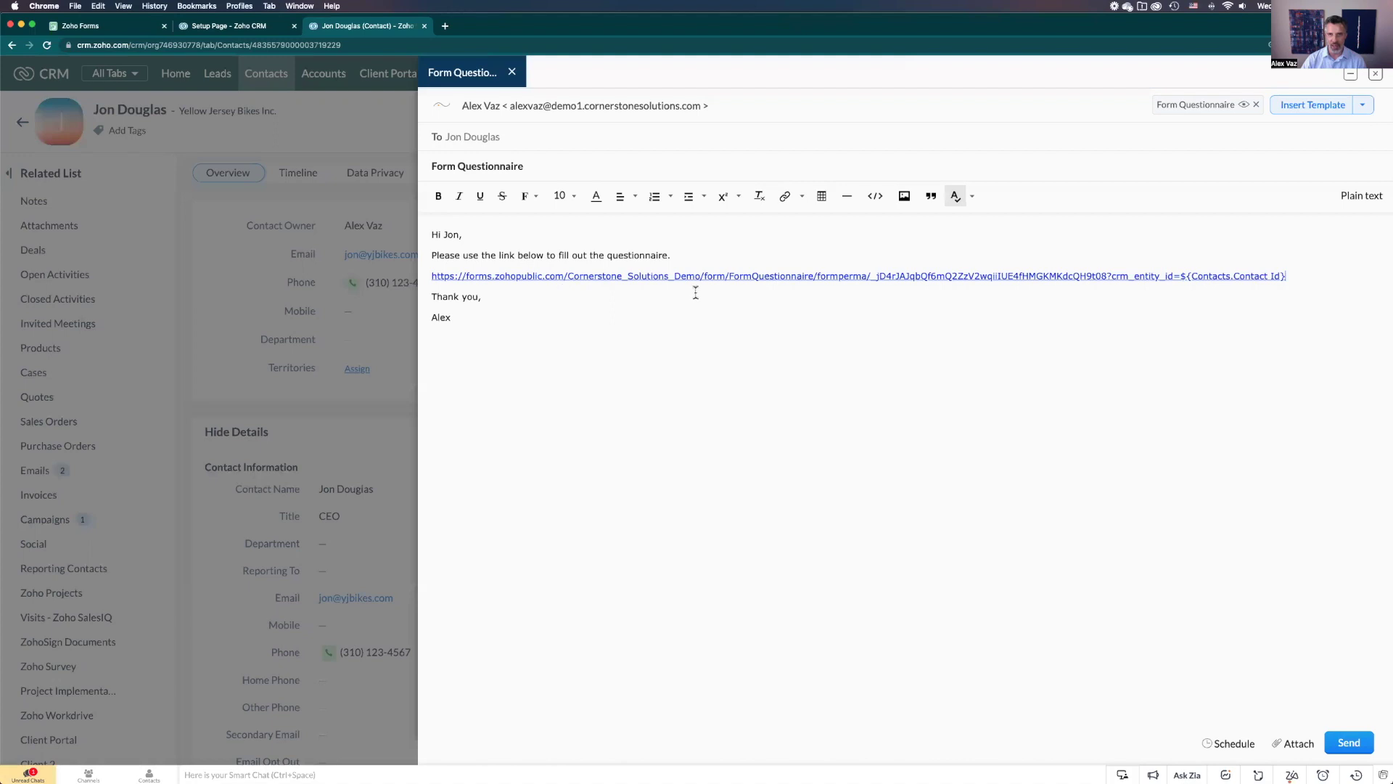
- Check the link's contact id part, send the email, and return to Gmail
{"action": "left_click_drag", "start_coordinate": [1301, 276], "coordinate": [1110, 275]}
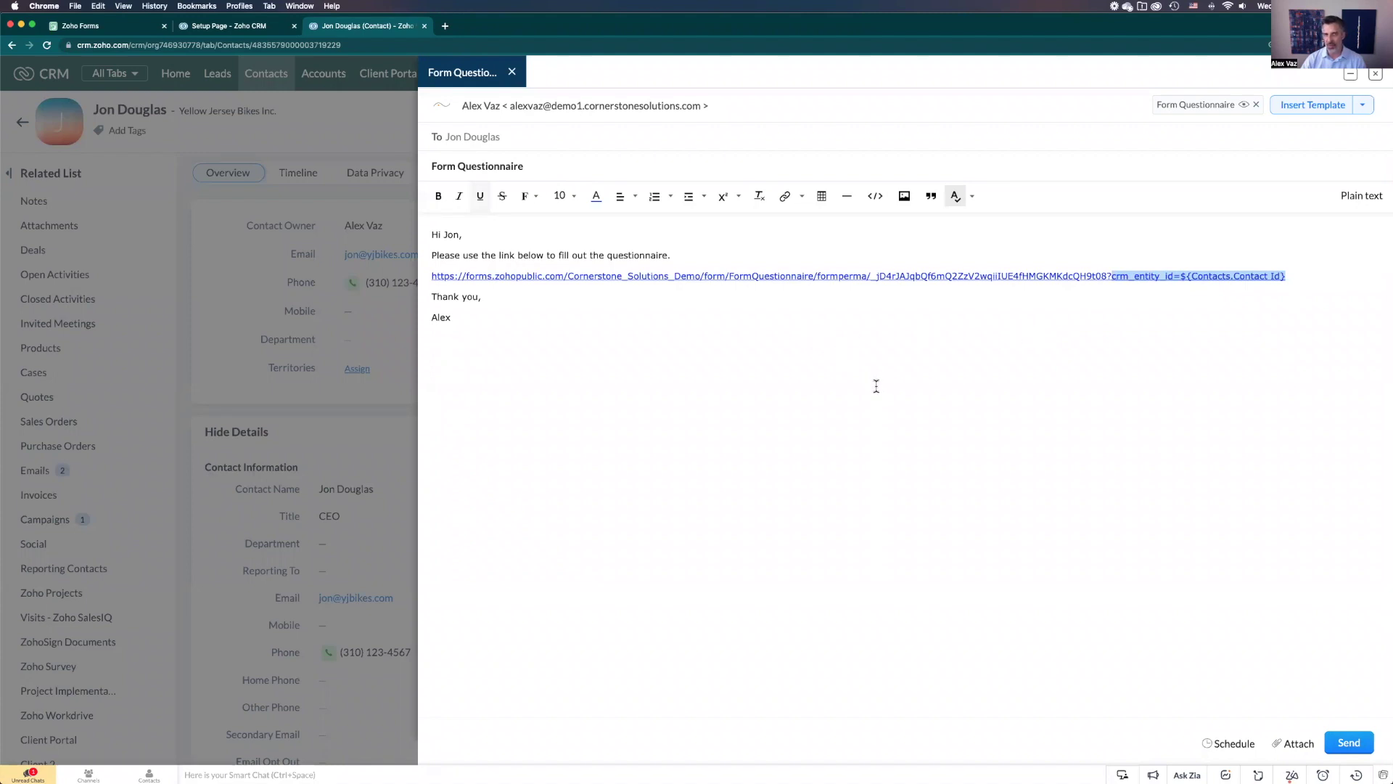
{"action": "left_click", "coordinate": [877, 386]}
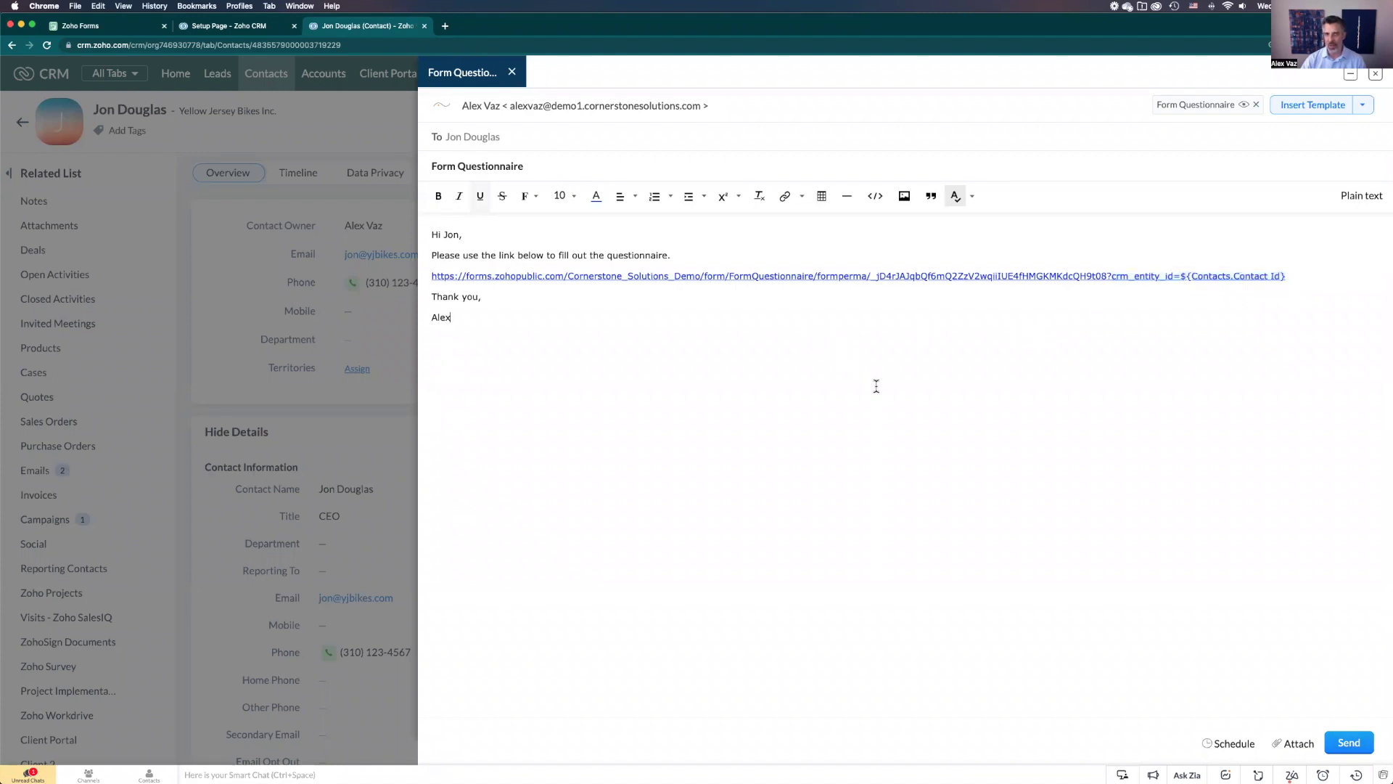
{"action": "left_click", "coordinate": [1349, 743]}
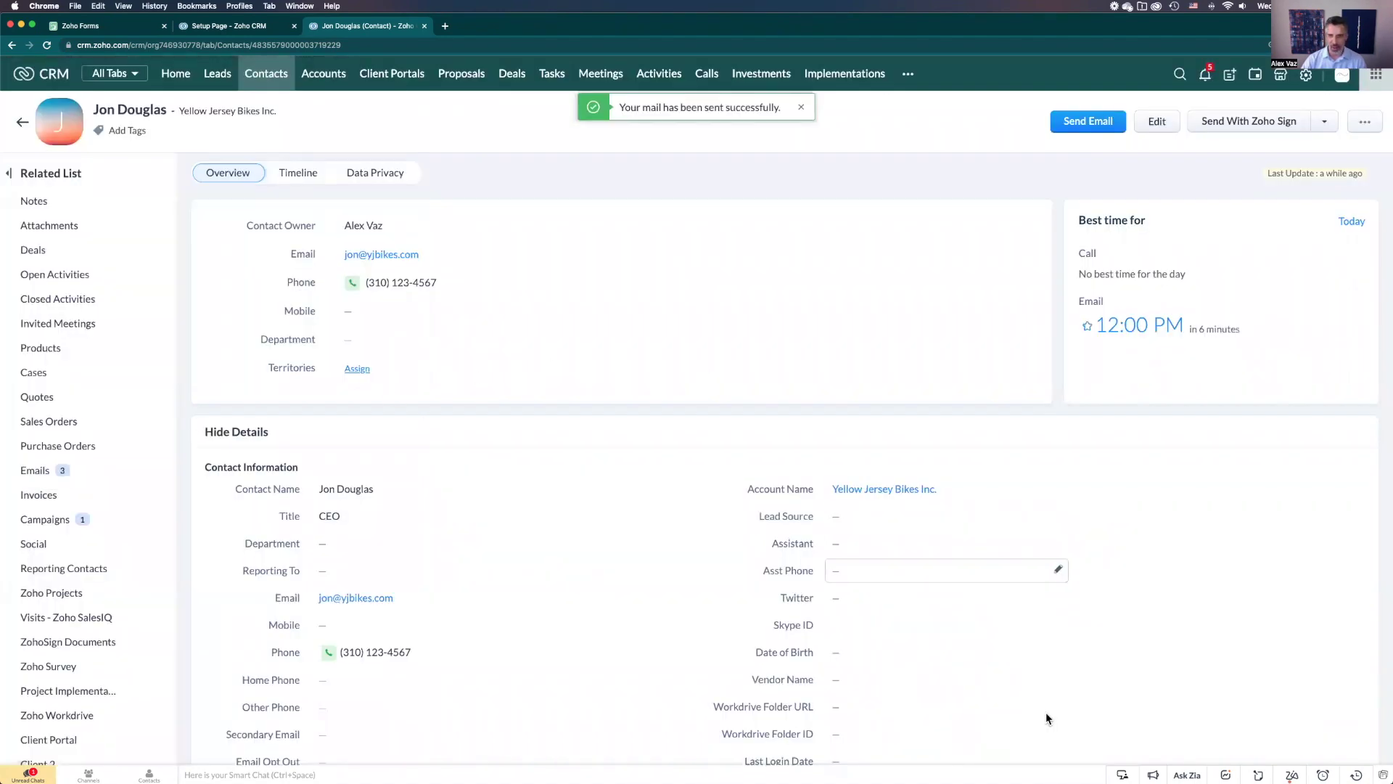
{"action": "mouse_move", "coordinate": [1036, 775]}
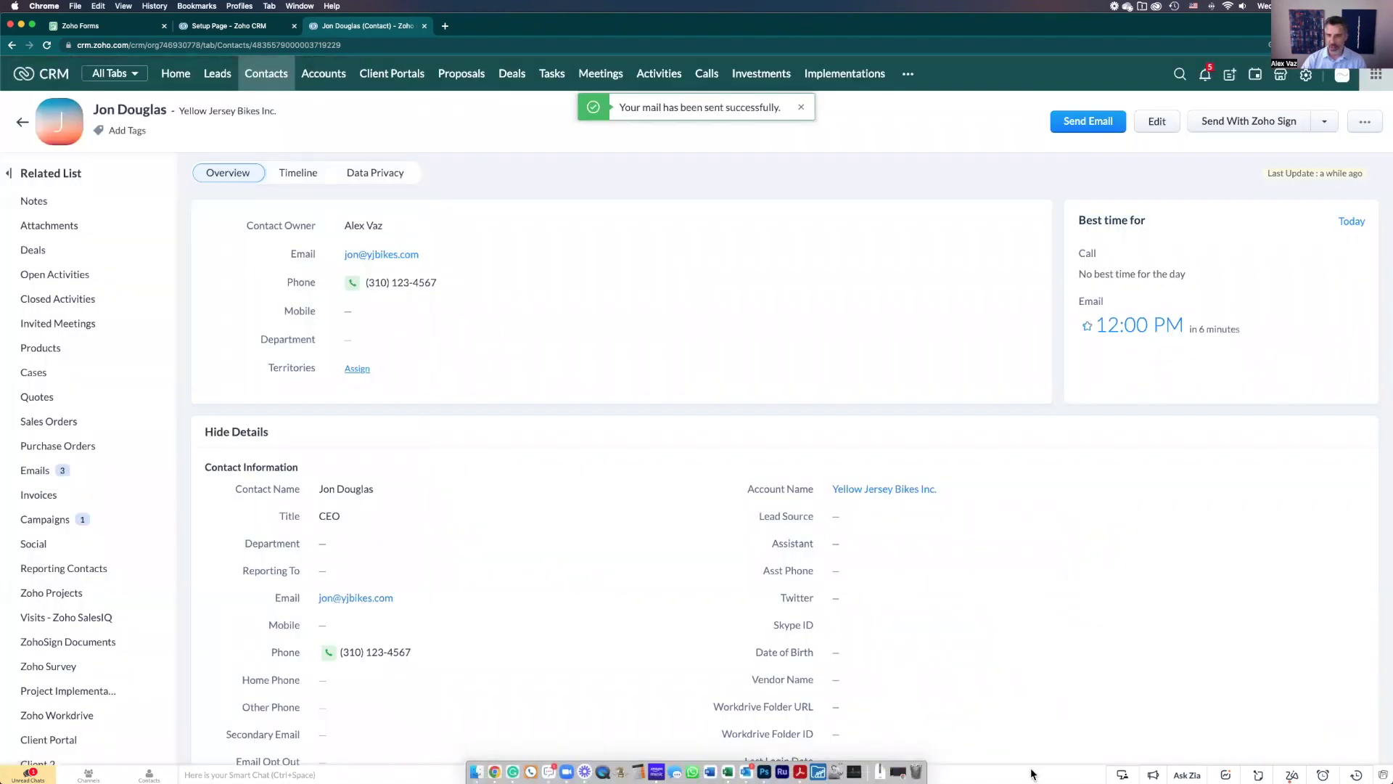
{"action": "left_click", "coordinate": [899, 768]}
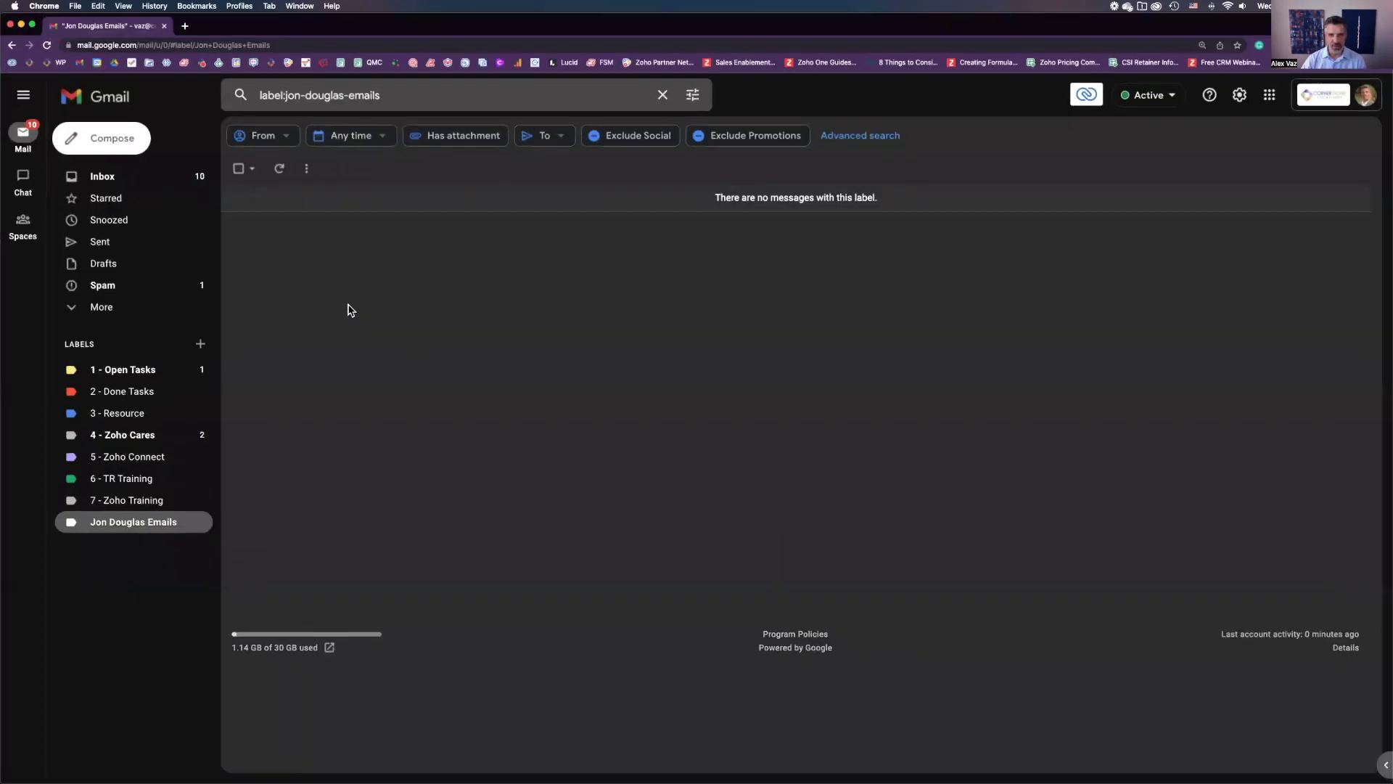
- Refresh Gmail, open the new Form Questionnaire email and follow its prefilled questionnaire link
{"action": "left_click", "coordinate": [279, 170]}
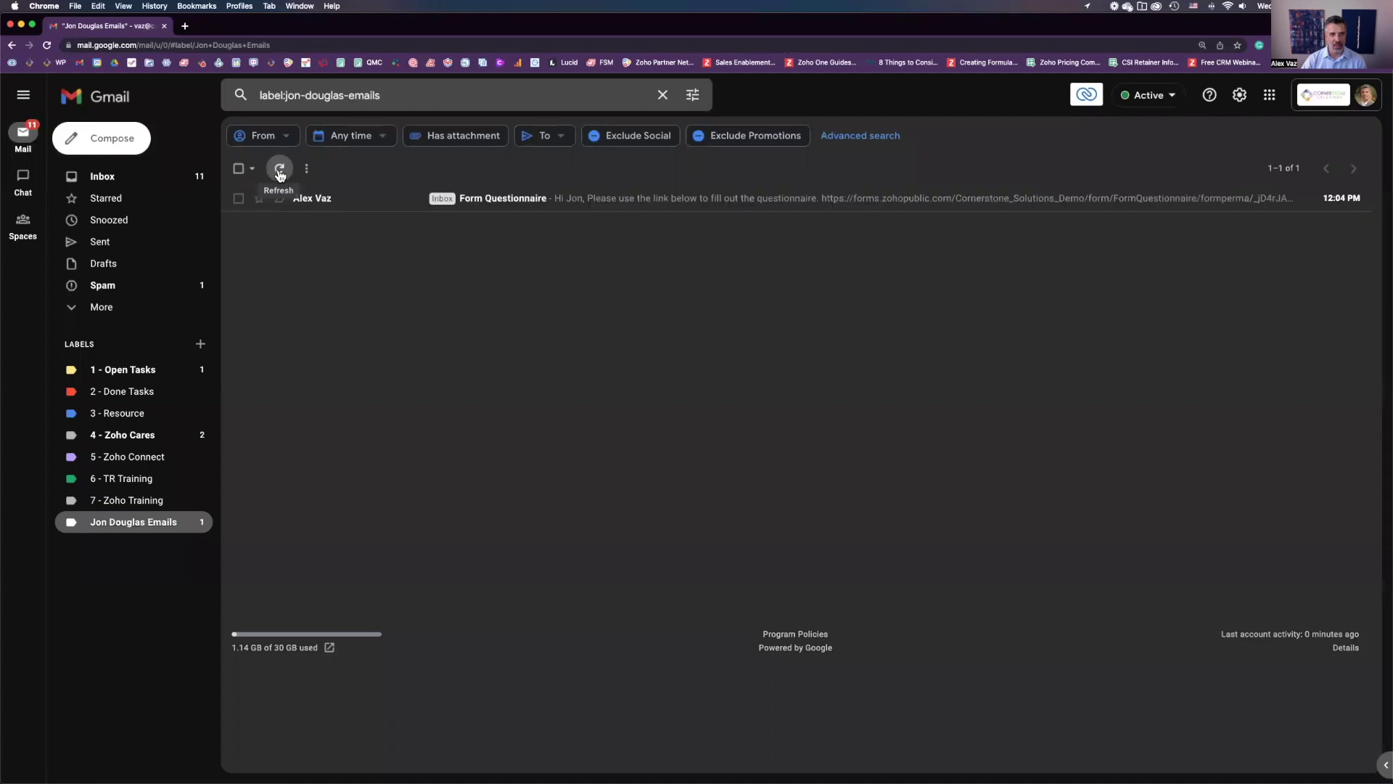
{"action": "left_click", "coordinate": [503, 201]}
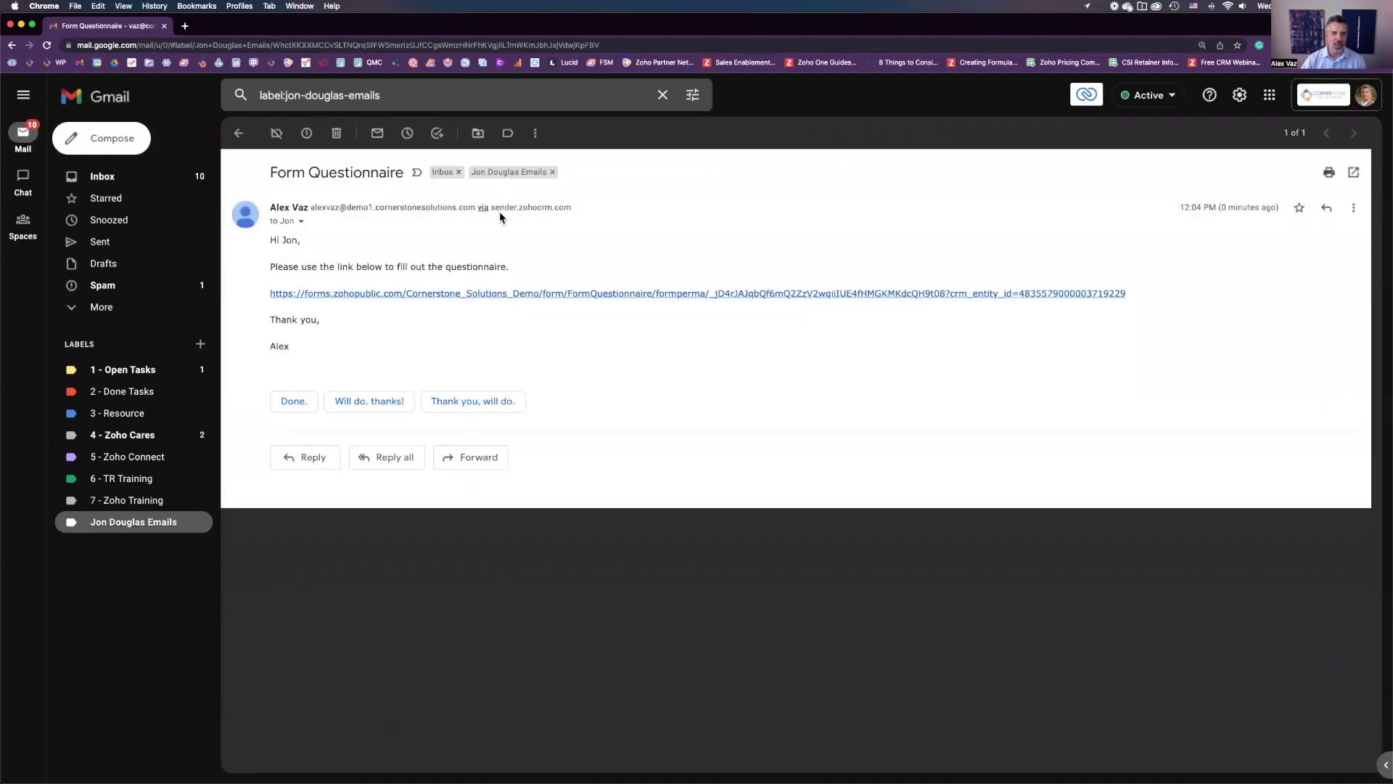
{"action": "double_click", "coordinate": [290, 239]}
{"action": "left_click", "coordinate": [359, 382]}
{"action": "left_click", "coordinate": [685, 296]}
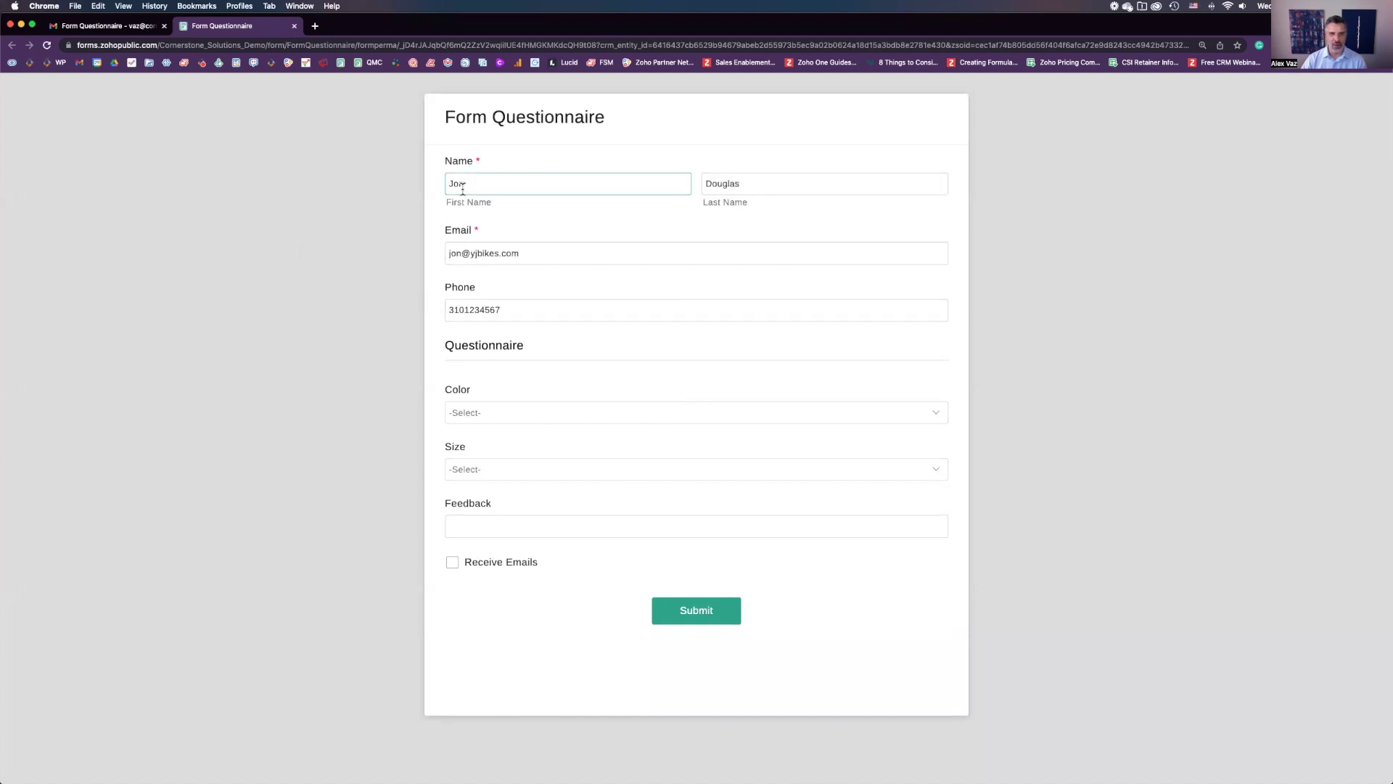
- Answer Color Blue, Size 2, feedback 'Testing', tick Receive Emails, and submit the questionnaire
{"action": "left_click", "coordinate": [475, 414]}
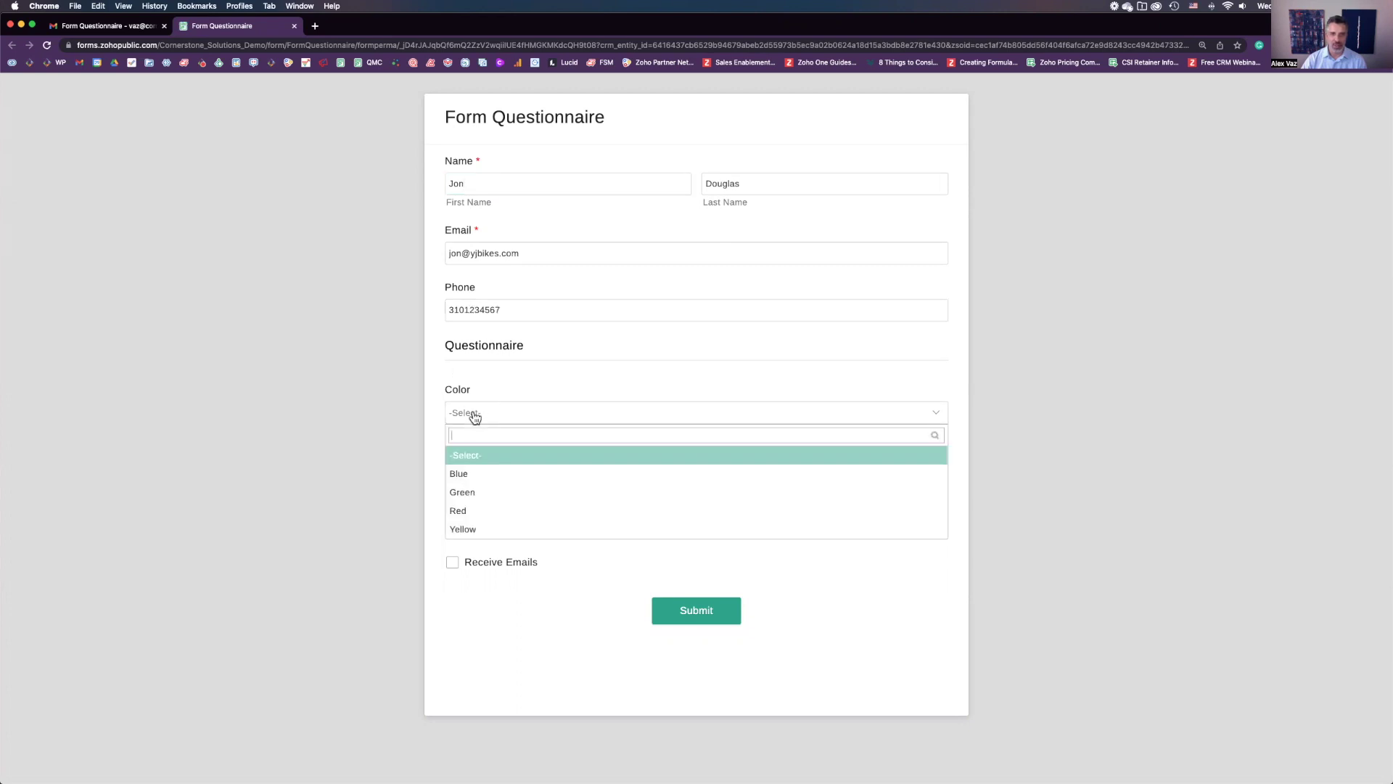
{"action": "left_click", "coordinate": [468, 482]}
{"action": "left_click", "coordinate": [478, 472]}
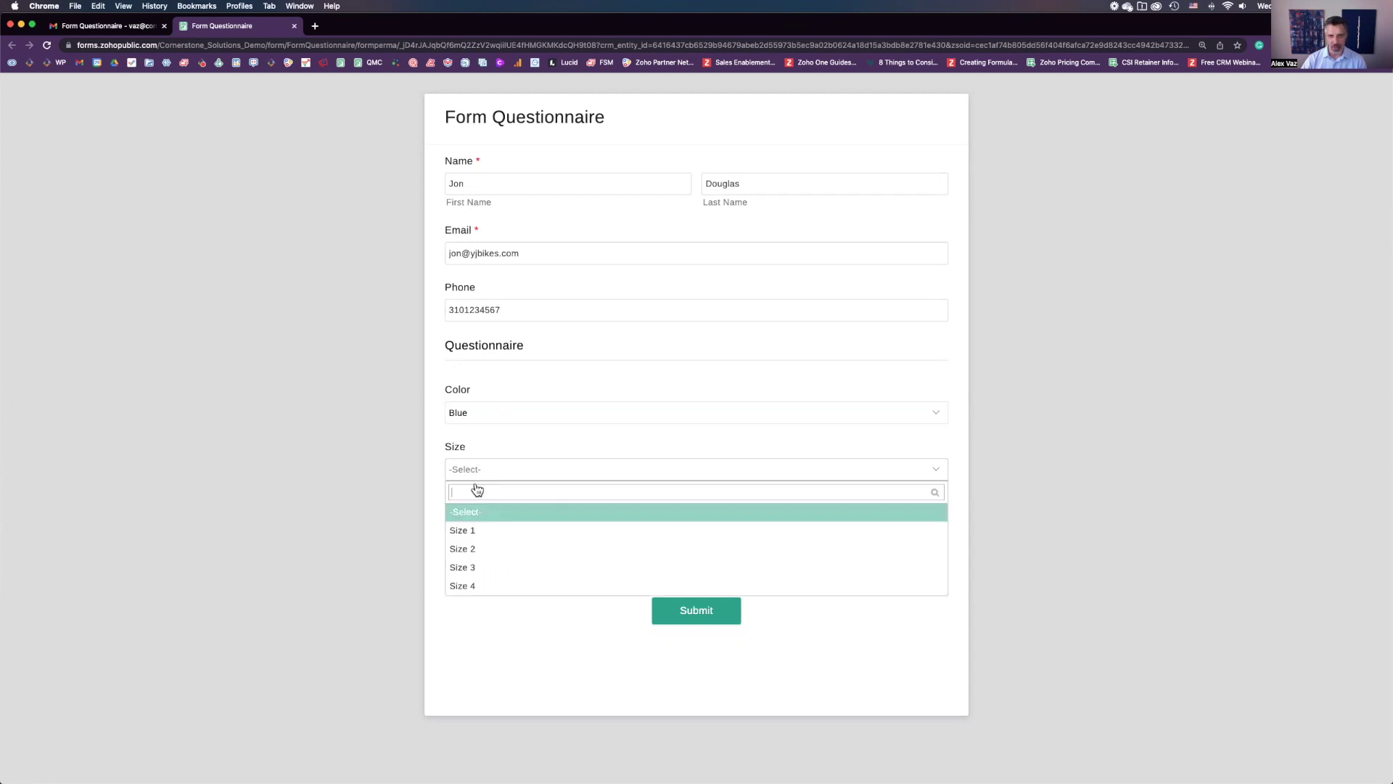
{"action": "left_click", "coordinate": [471, 549]}
{"action": "left_click", "coordinate": [494, 521]}
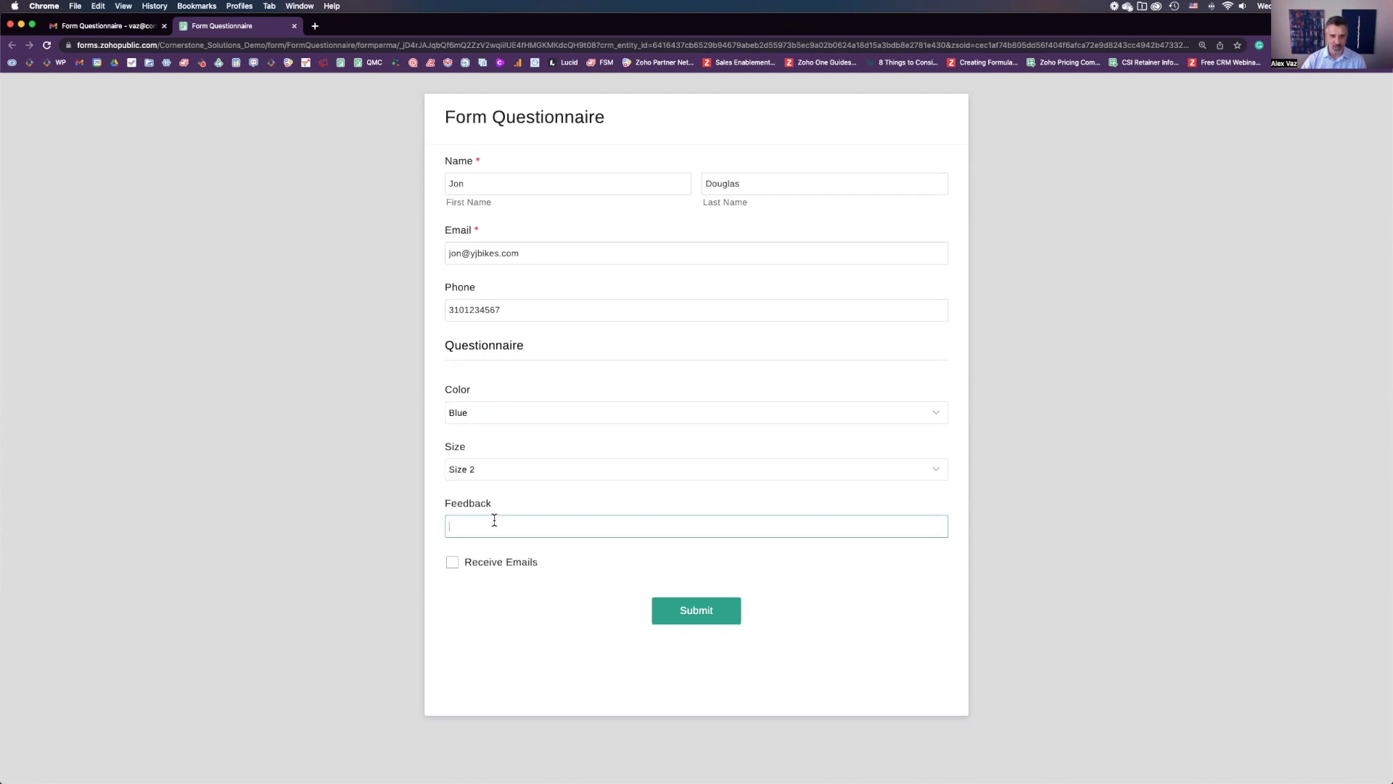
{"action": "type", "text": "Testing"}
{"action": "left_click", "coordinate": [452, 564]}
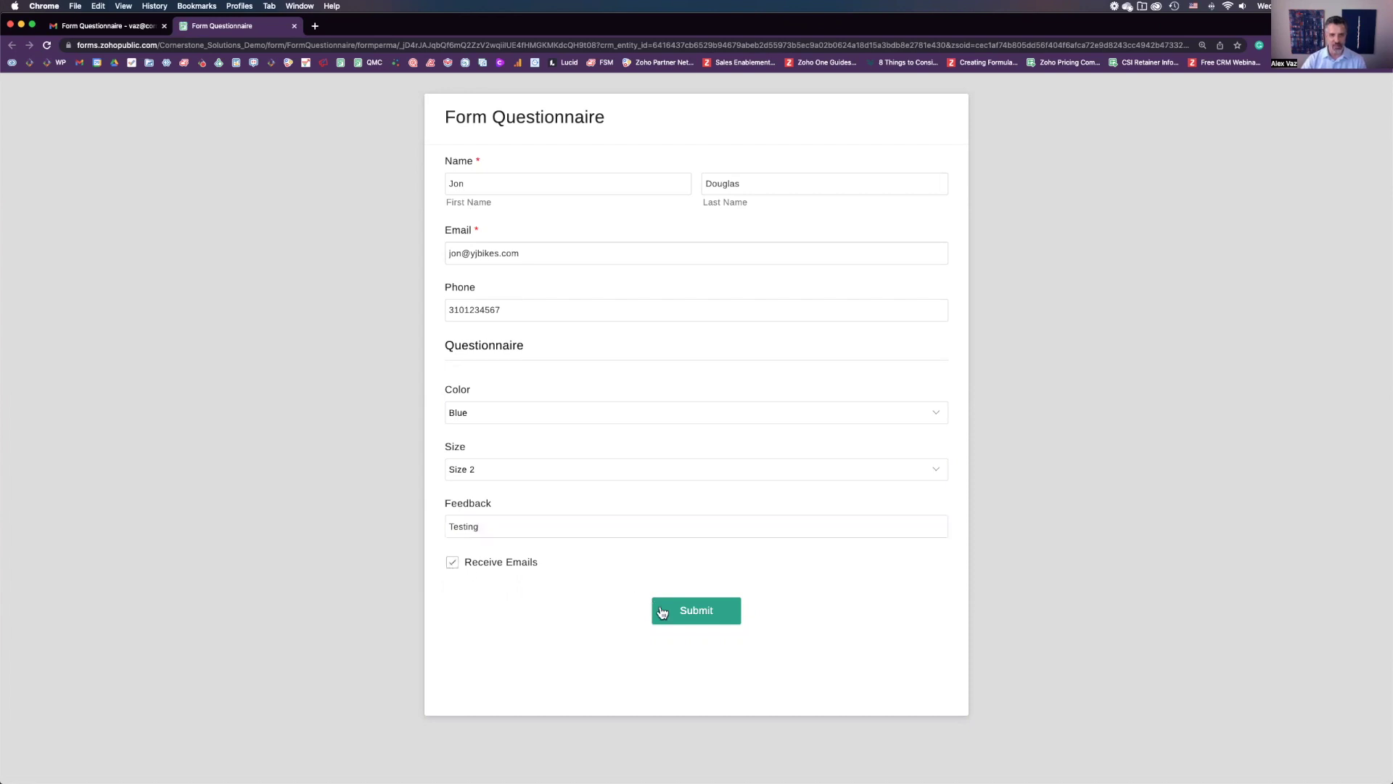
{"action": "left_click", "coordinate": [699, 614]}
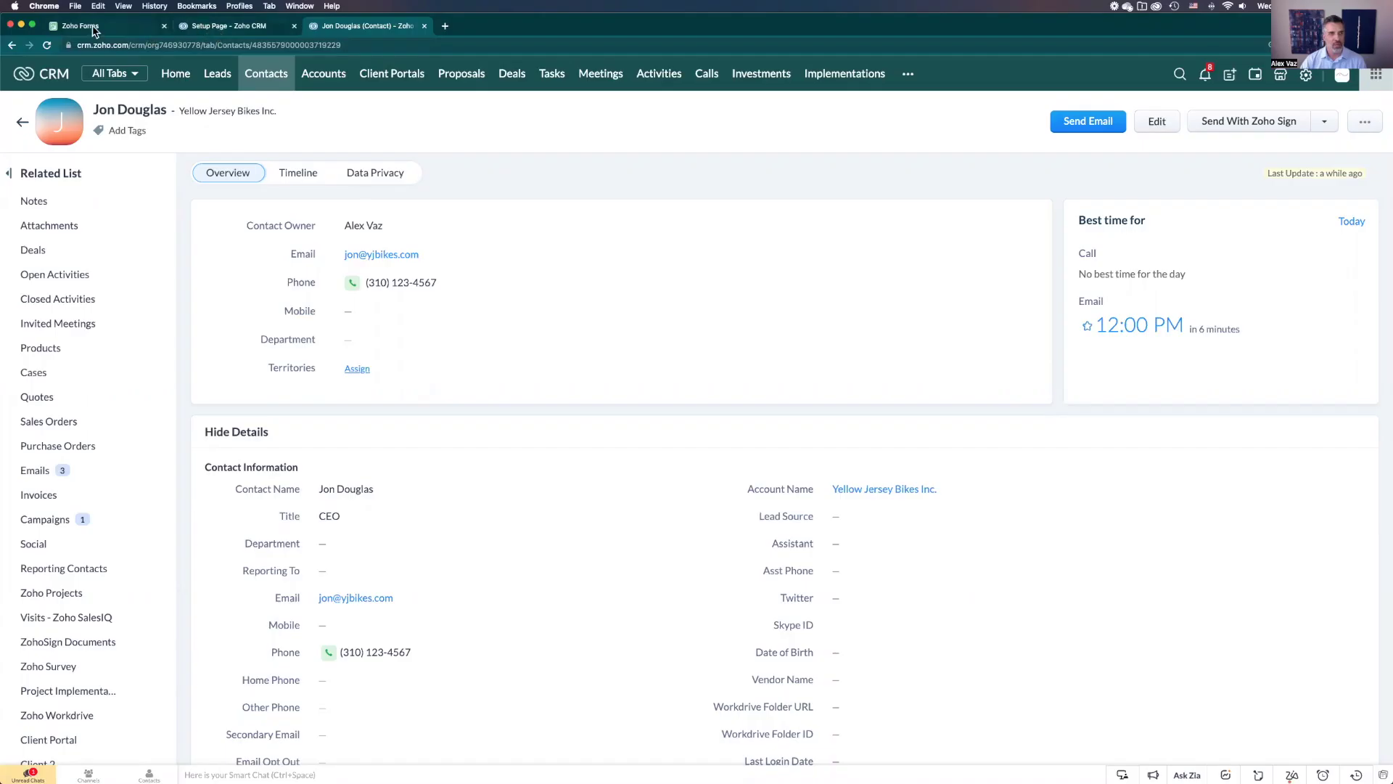
{"action": "left_click", "coordinate": [94, 27]}
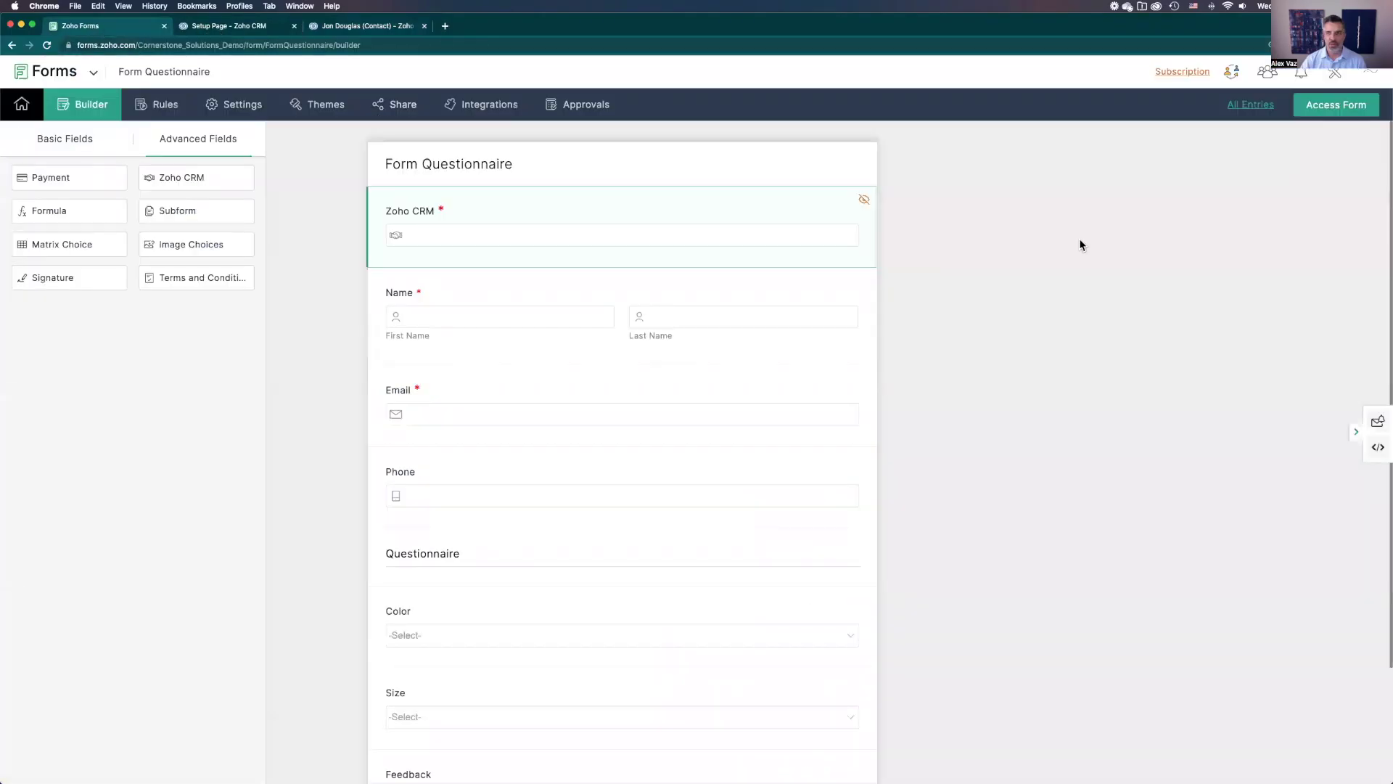
- List all form entries, scroll right to CRM Status, and open the newest entry's Record Summary
{"action": "left_click", "coordinate": [1253, 107]}
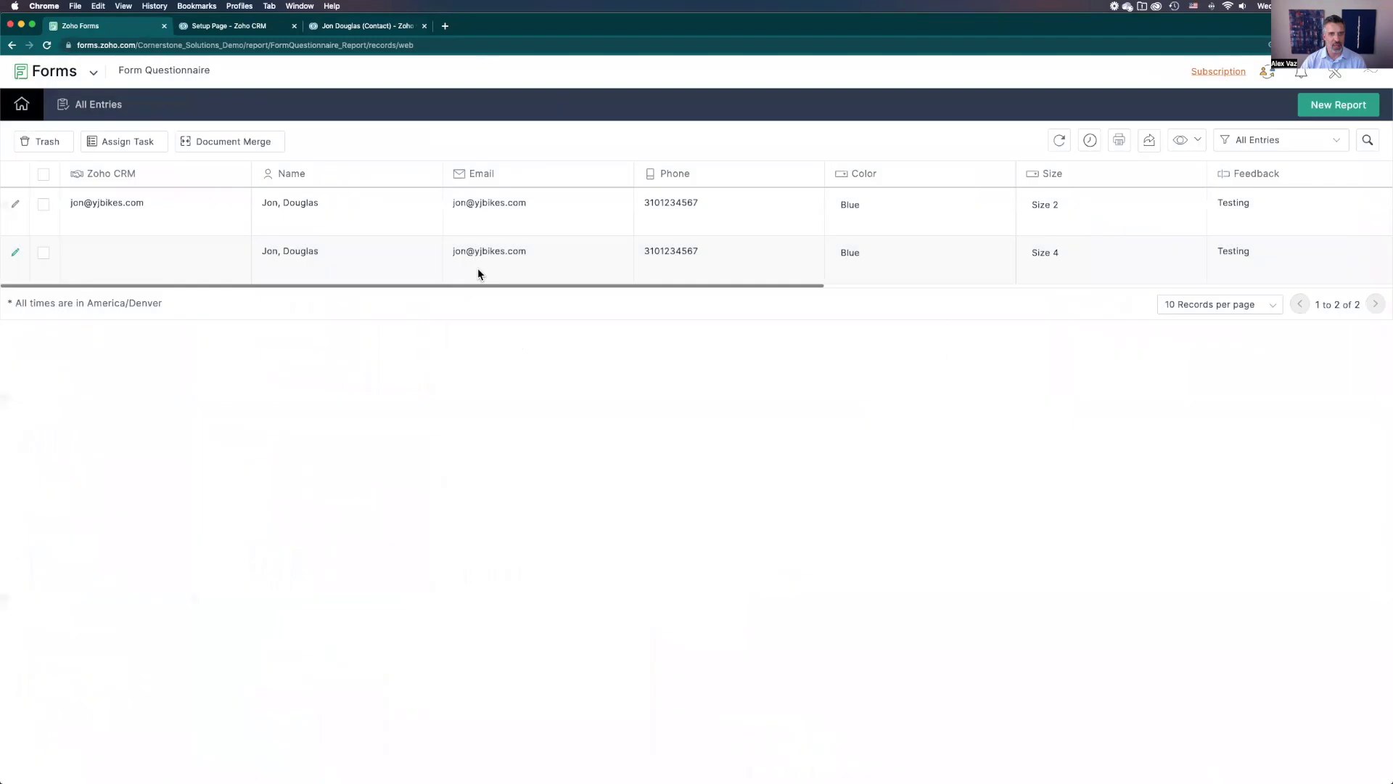
{"action": "scroll", "coordinate": [1071, 254], "scroll_direction": "right", "scroll_amount": 3}
{"action": "scroll", "coordinate": [1072, 251], "scroll_direction": "right", "scroll_amount": 10}
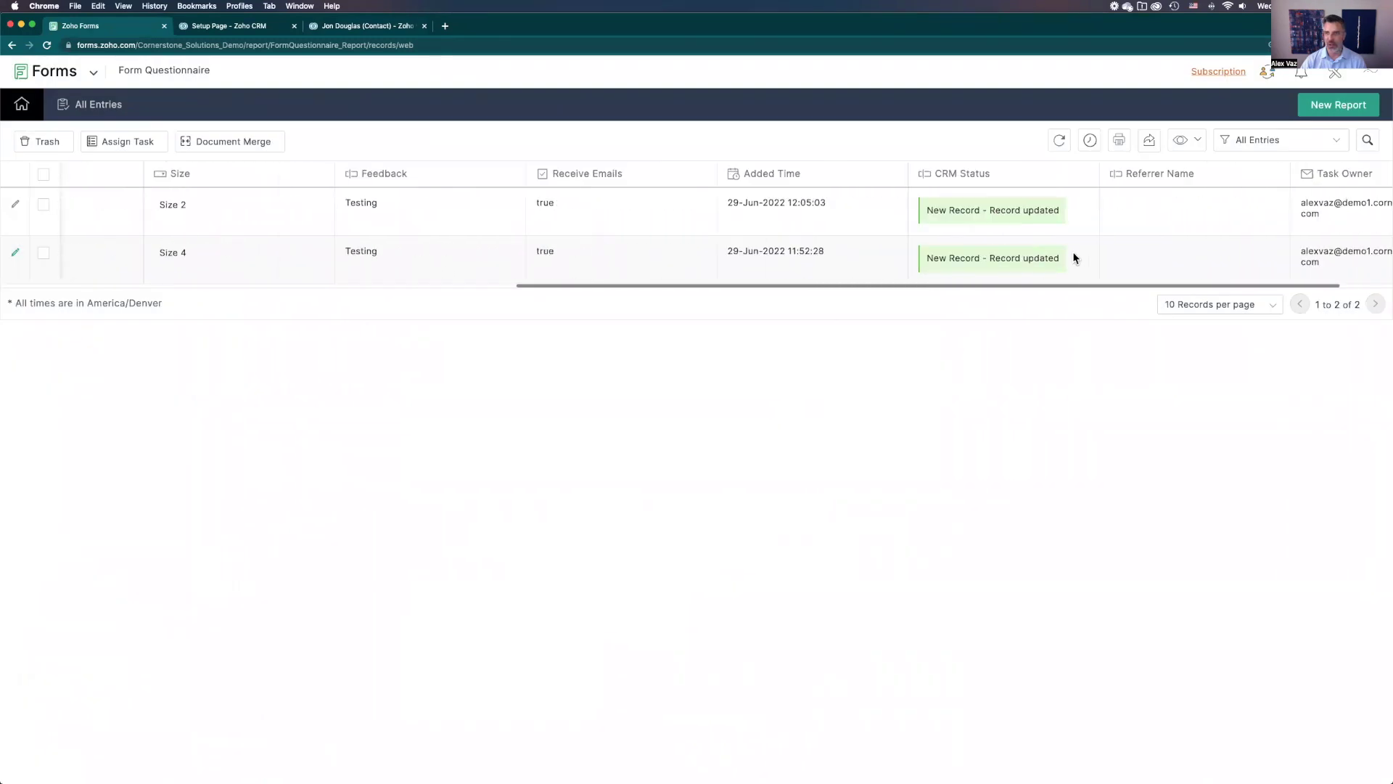
{"action": "scroll", "coordinate": [1063, 247], "scroll_direction": "right", "scroll_amount": 2}
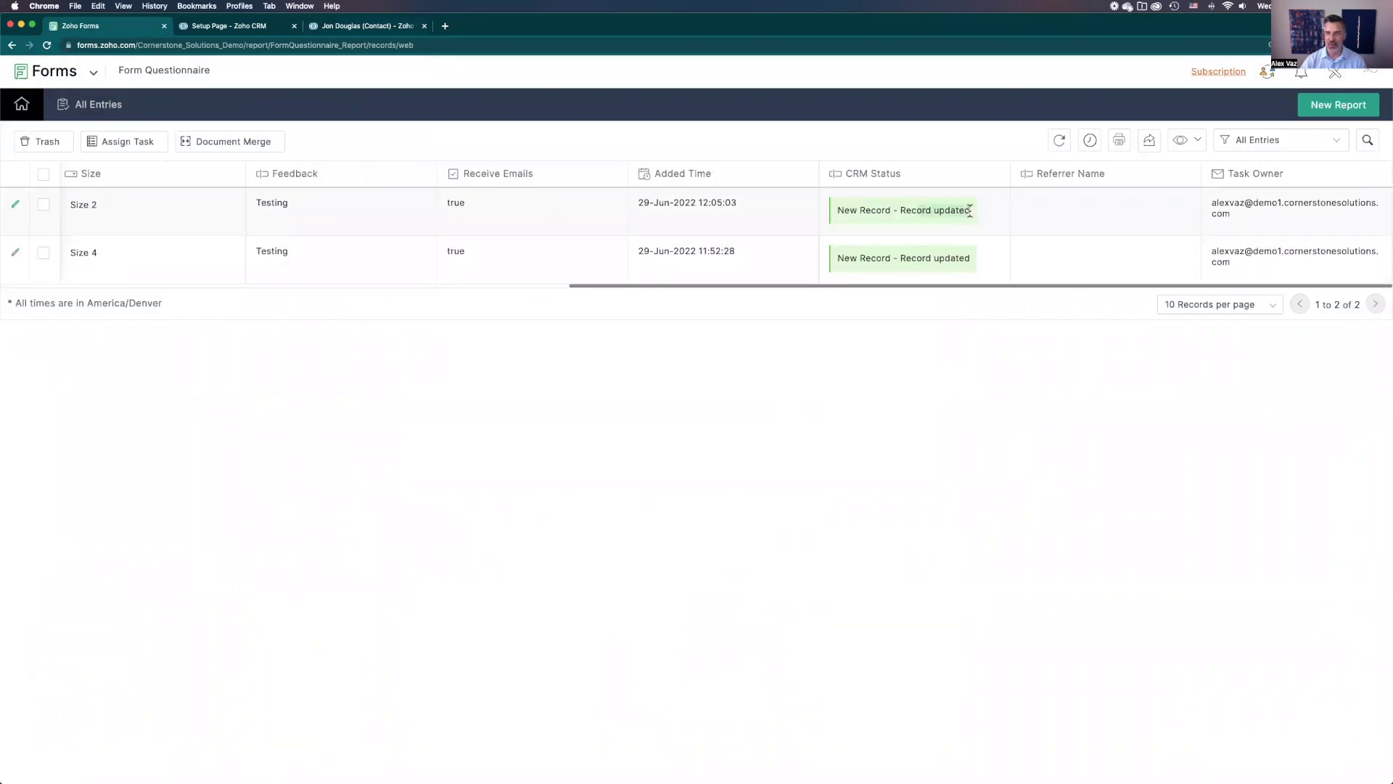
{"action": "left_click", "coordinate": [943, 210]}
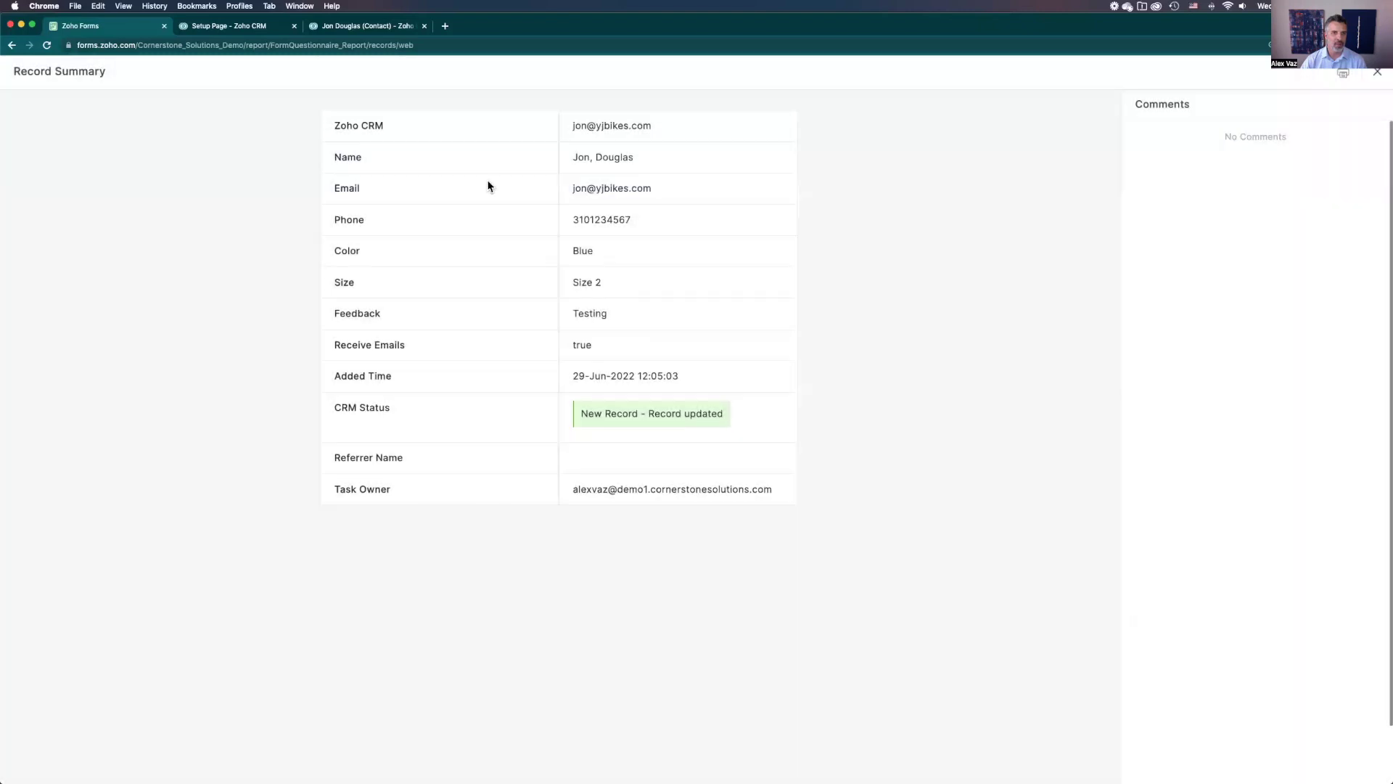
{"action": "left_click", "coordinate": [355, 27]}
- Scroll through the contact's Zoho CRM record to check the Form Questionnaire section
{"action": "scroll", "coordinate": [426, 264], "scroll_direction": "down", "scroll_amount": 5}
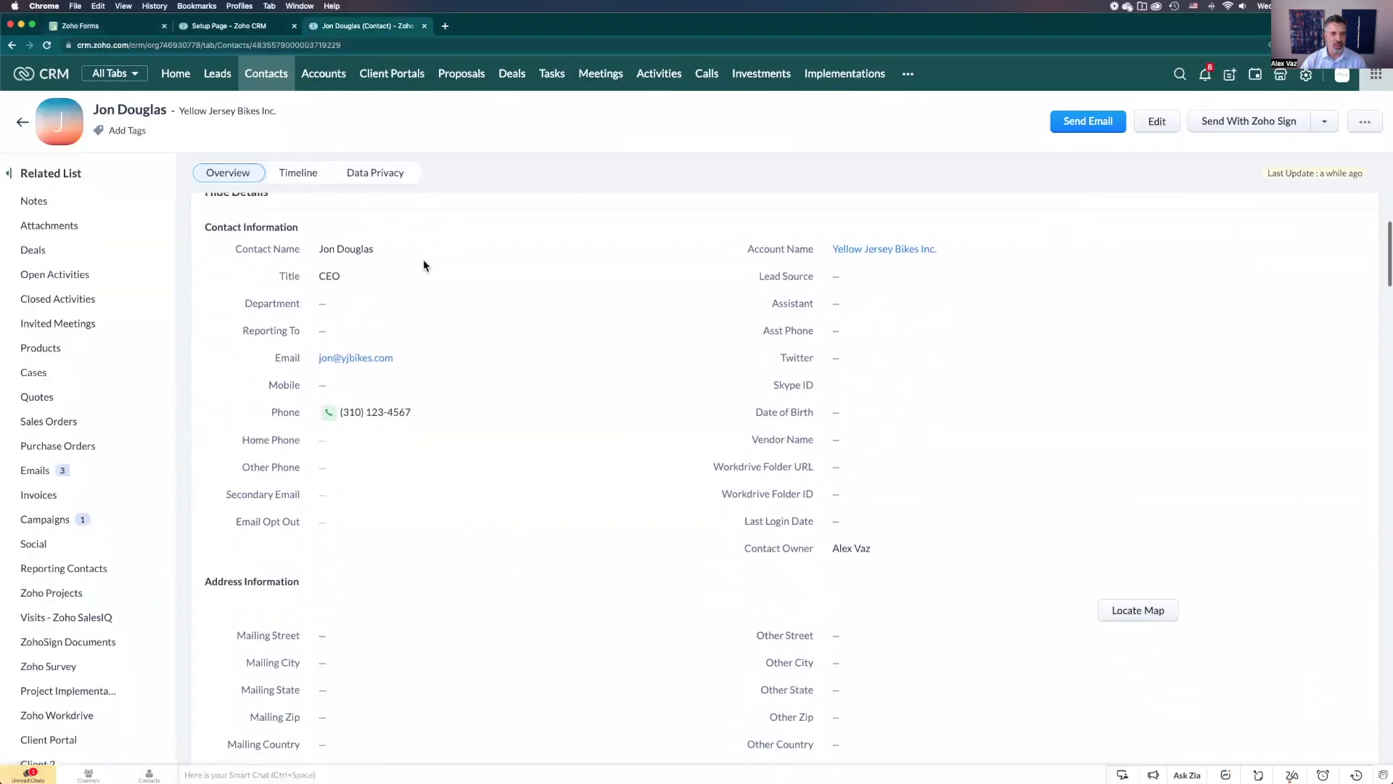
{"action": "scroll", "coordinate": [326, 617], "scroll_direction": "up", "scroll_amount": 5}
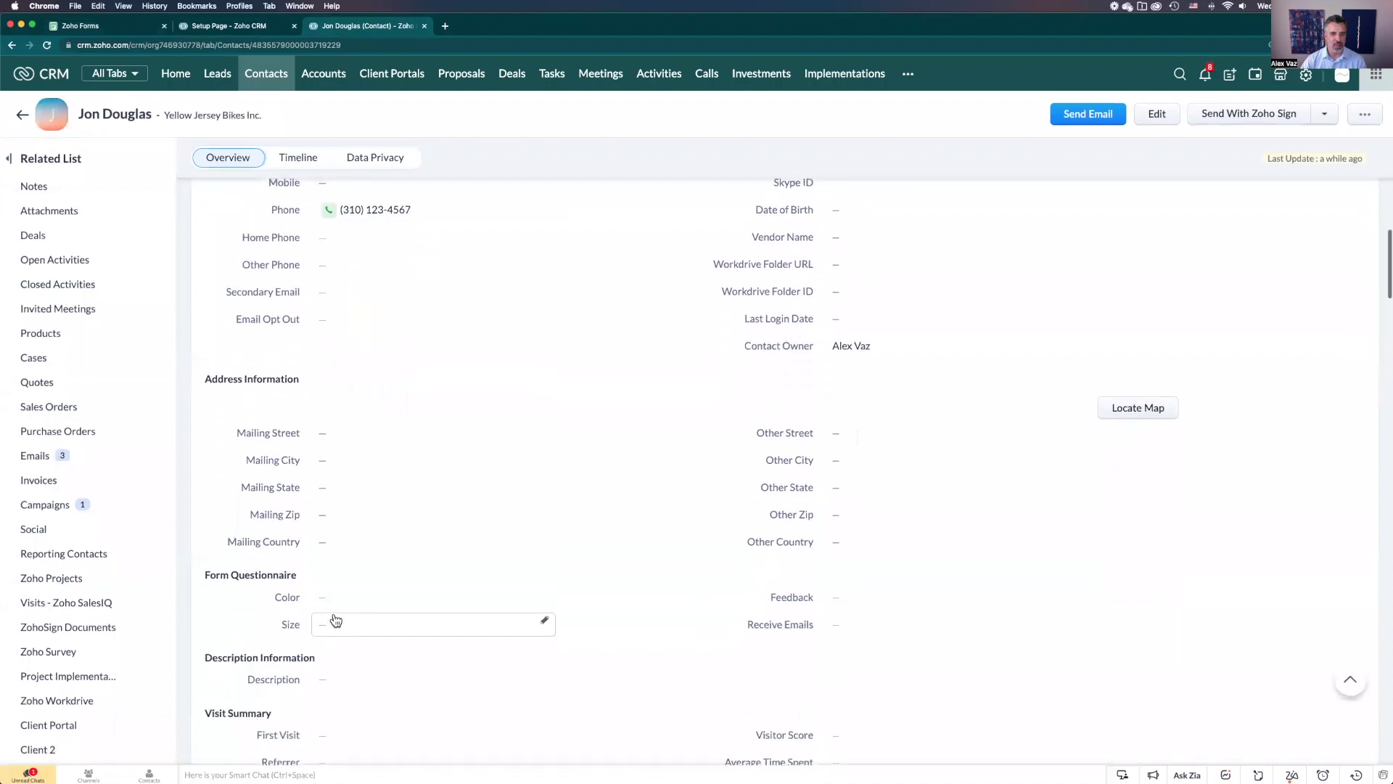
{"action": "scroll", "coordinate": [334, 619], "scroll_direction": "up", "scroll_amount": 2}
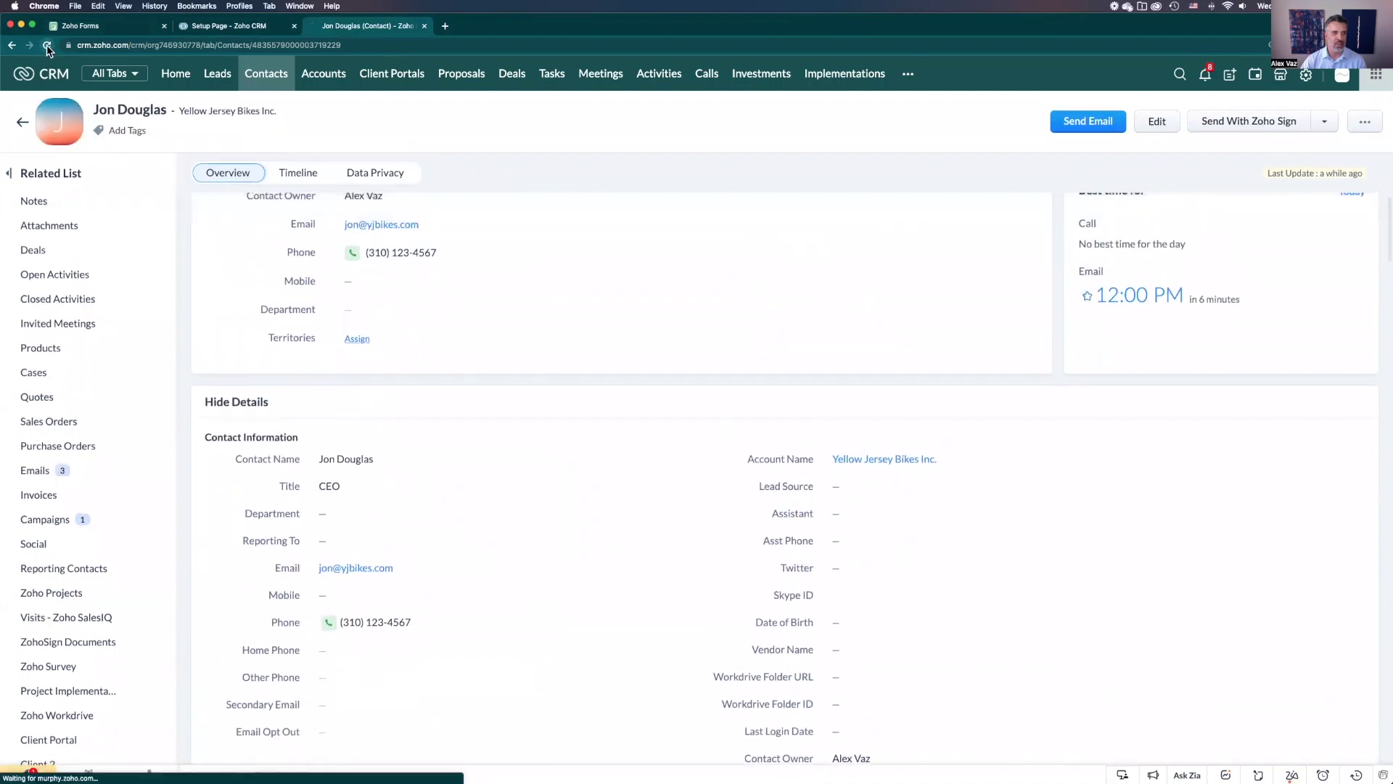